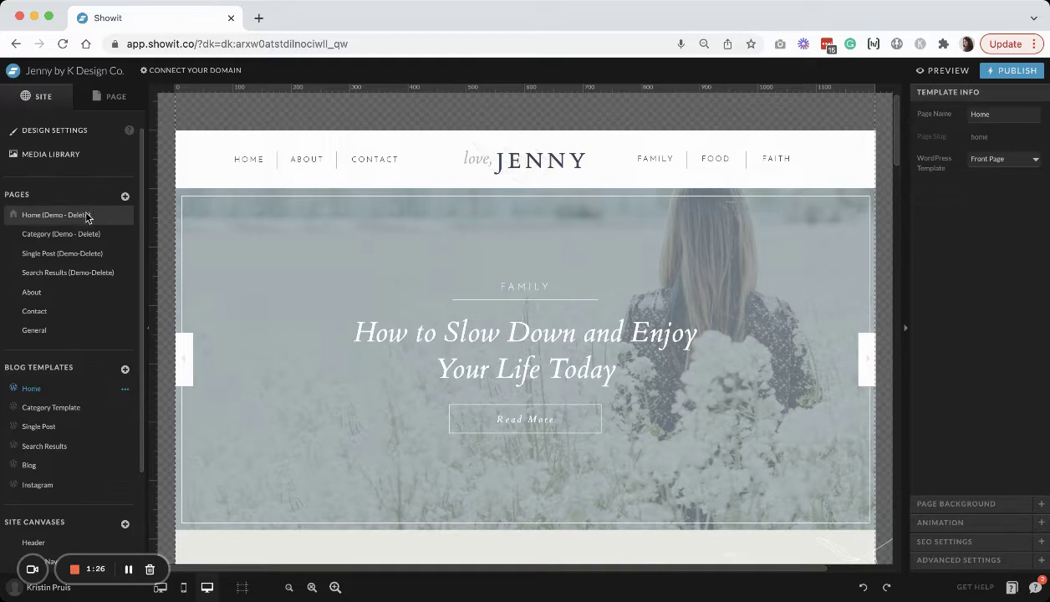
Step: Duplicate the Home (Demo - Delete) page
{"action": "left_click", "coordinate": [83, 210]}
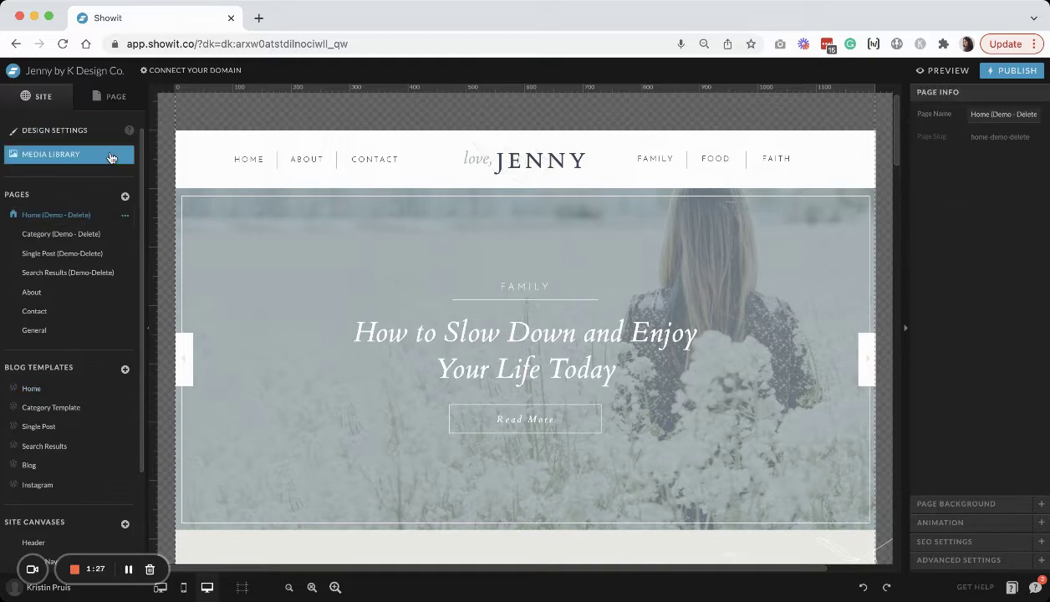
{"action": "left_click", "coordinate": [125, 216]}
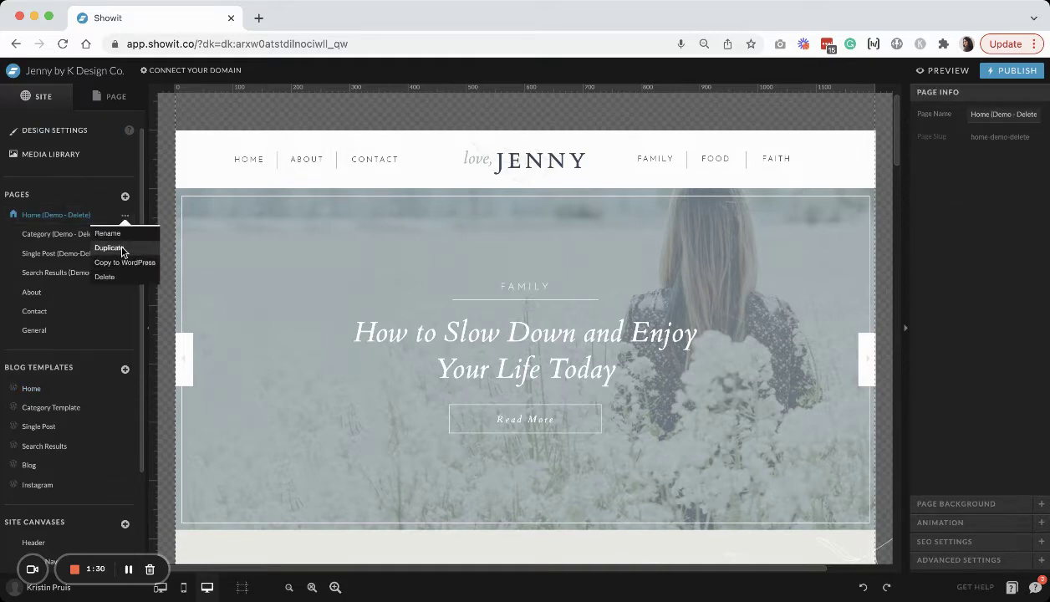
{"action": "left_click", "coordinate": [122, 249]}
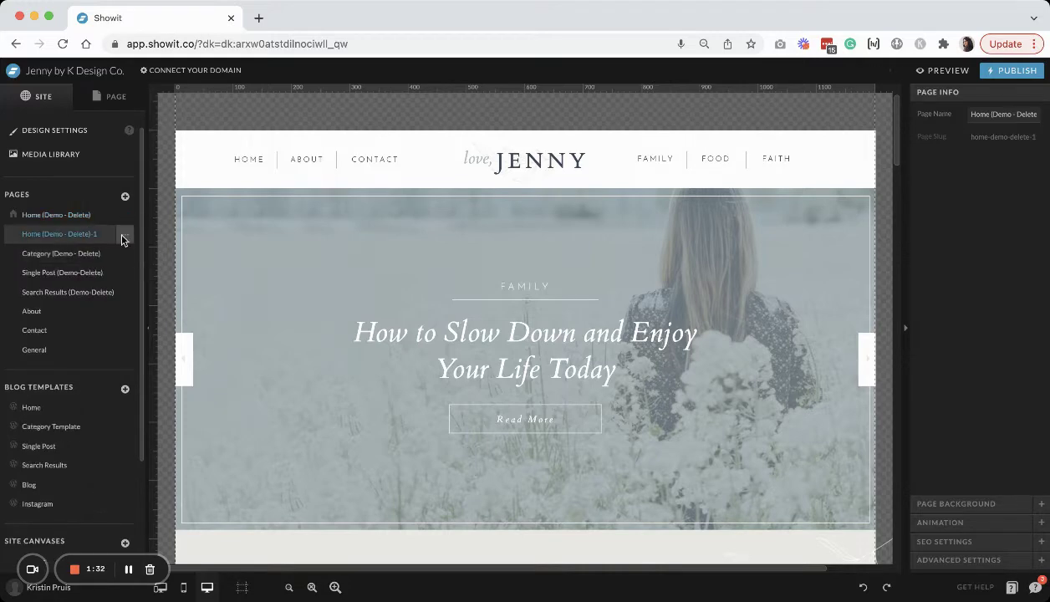
Step: Rename the duplicated home page as Coming Soon and move it below General in the page list
{"action": "left_click", "coordinate": [122, 235]}
{"action": "left_click", "coordinate": [117, 248]}
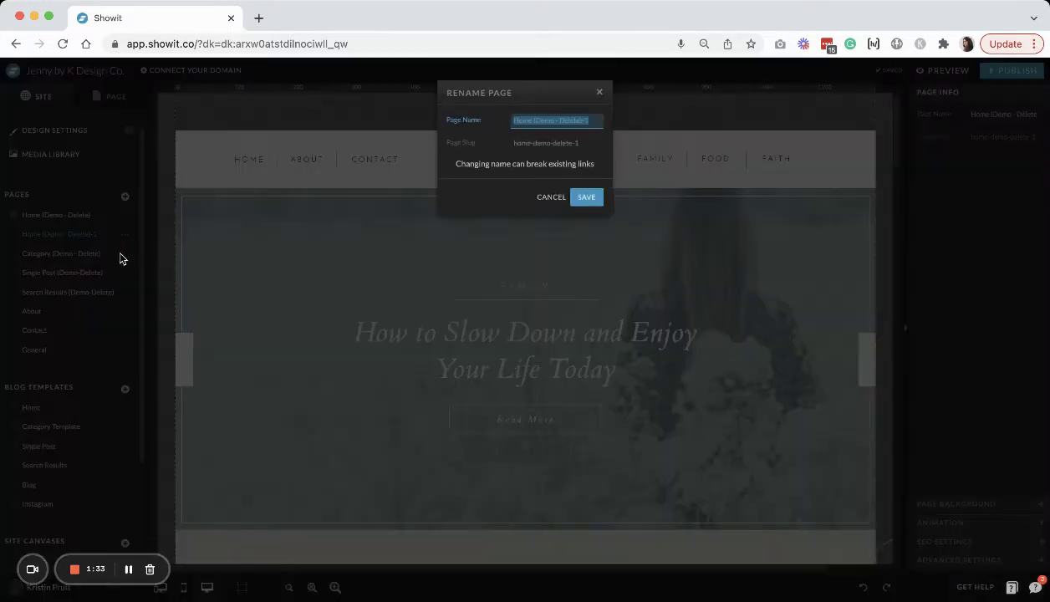
{"action": "type", "text": "Coming Soon"}
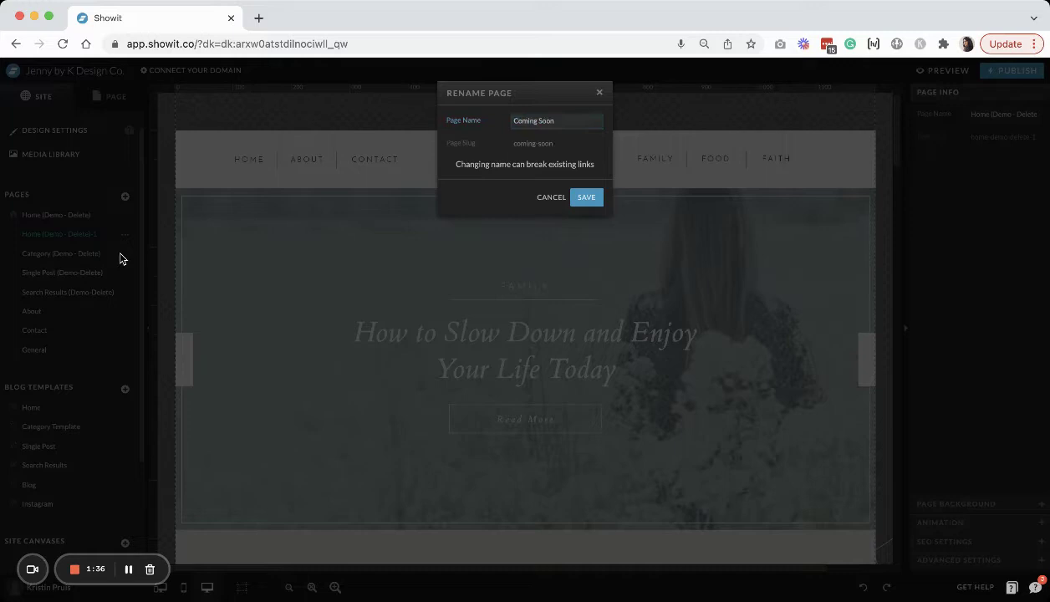
{"action": "key", "text": "Return"}
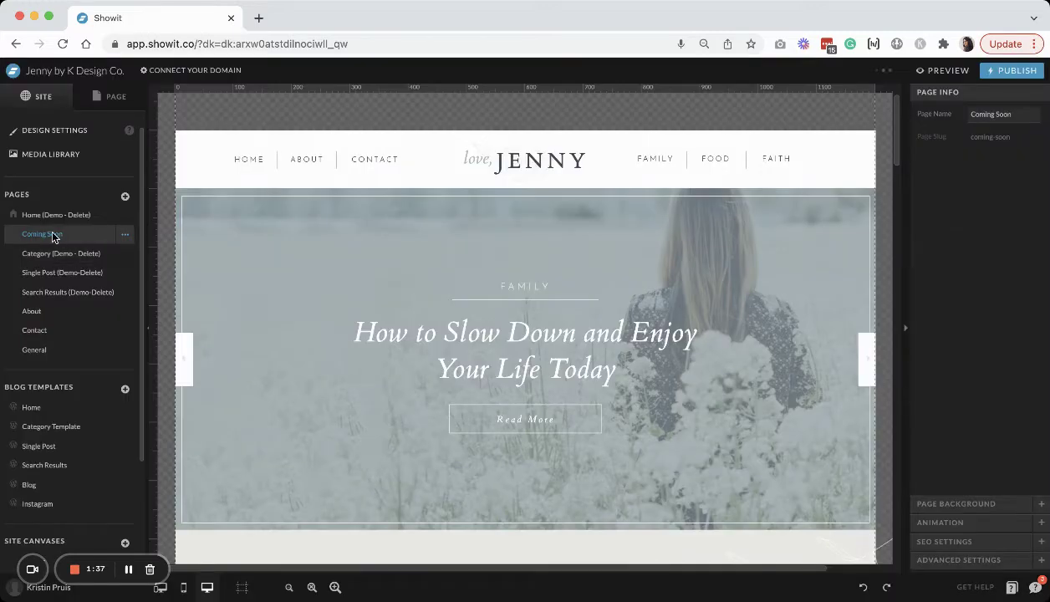
{"action": "left_click_drag", "start_coordinate": [53, 237], "coordinate": [56, 350]}
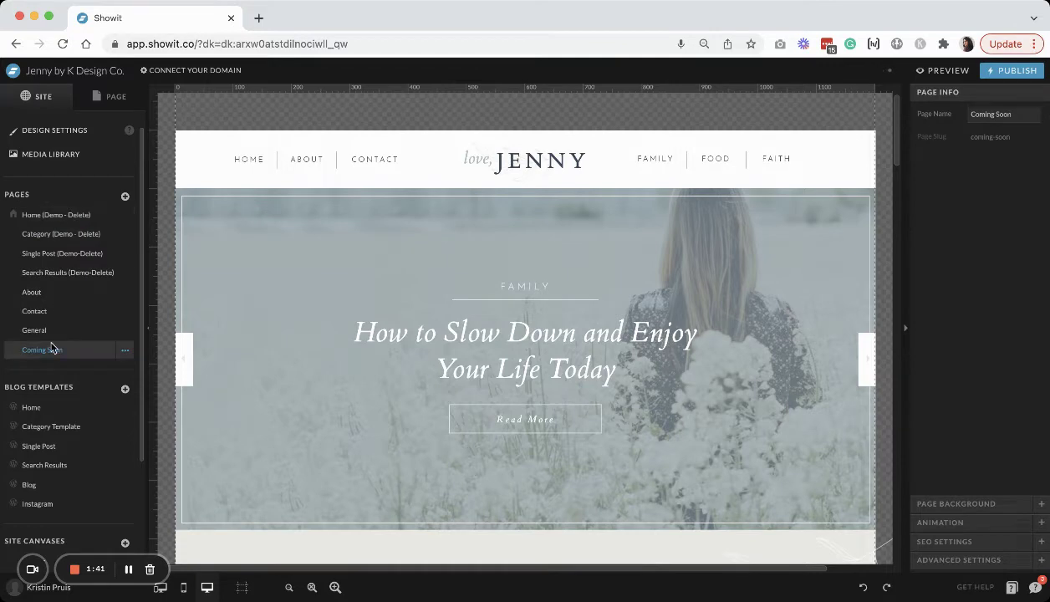
Step: Show the canvases of the Coming Soon page and delete its About and Blog Feed canvases
{"action": "left_click", "coordinate": [112, 99]}
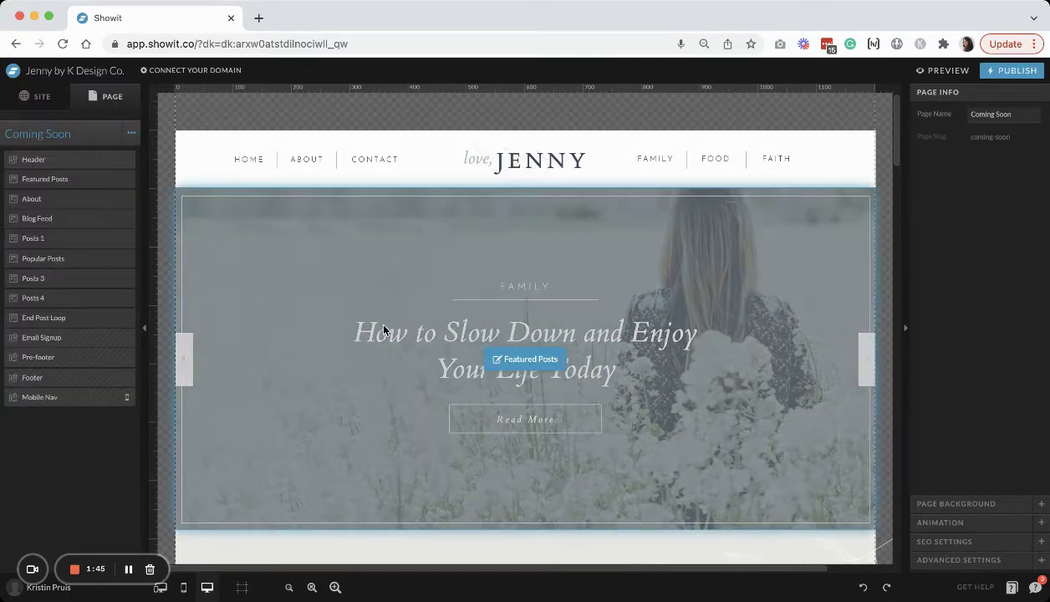
{"action": "scroll", "coordinate": [384, 331], "scroll_direction": "down", "scroll_amount": 3}
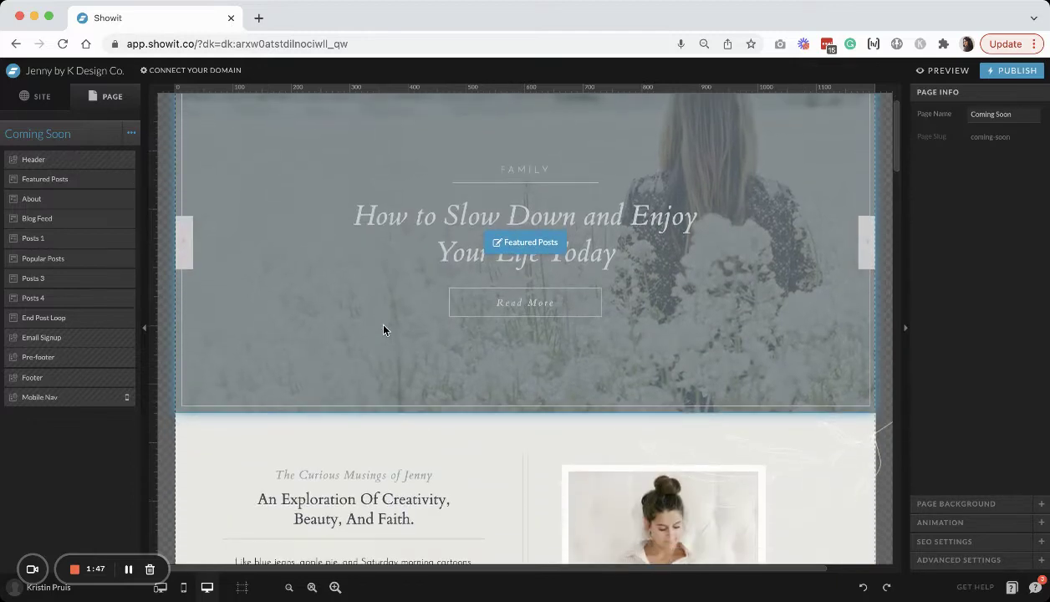
{"action": "scroll", "coordinate": [290, 326], "scroll_direction": "down", "scroll_amount": 1}
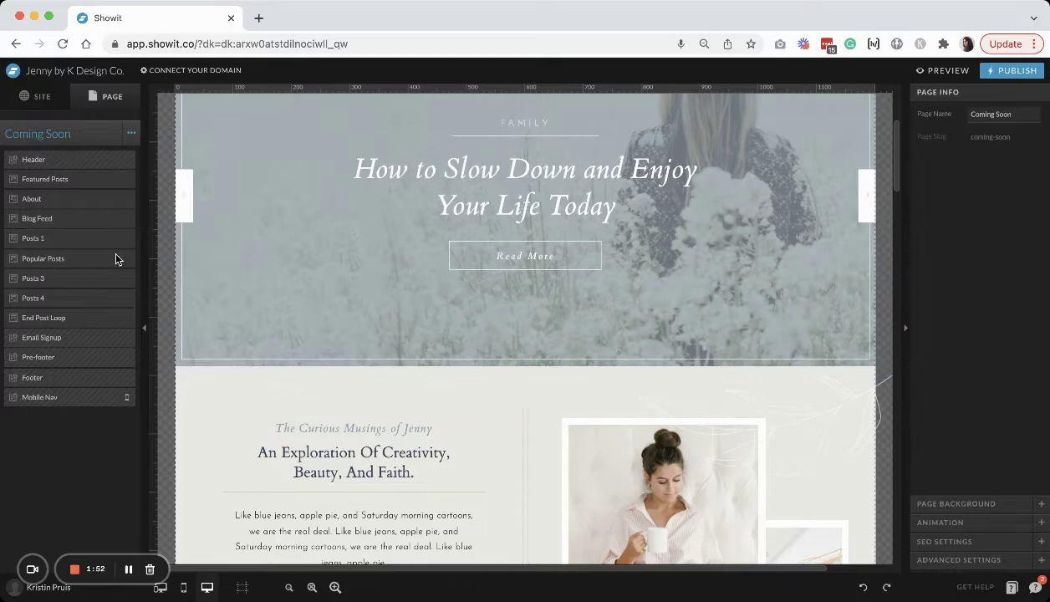
{"action": "left_click", "coordinate": [127, 185]}
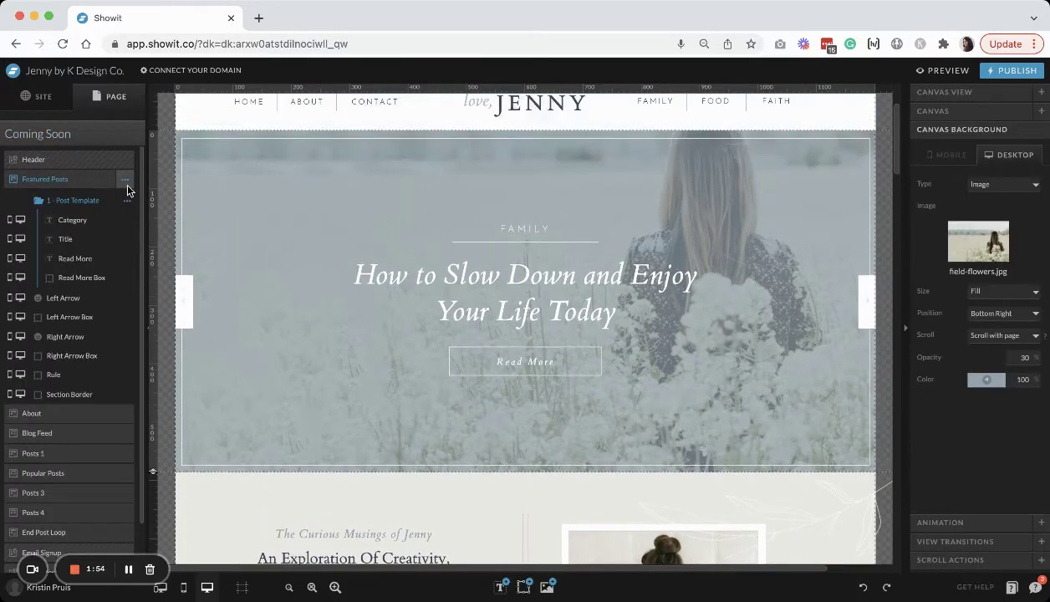
{"action": "left_click", "coordinate": [131, 410]}
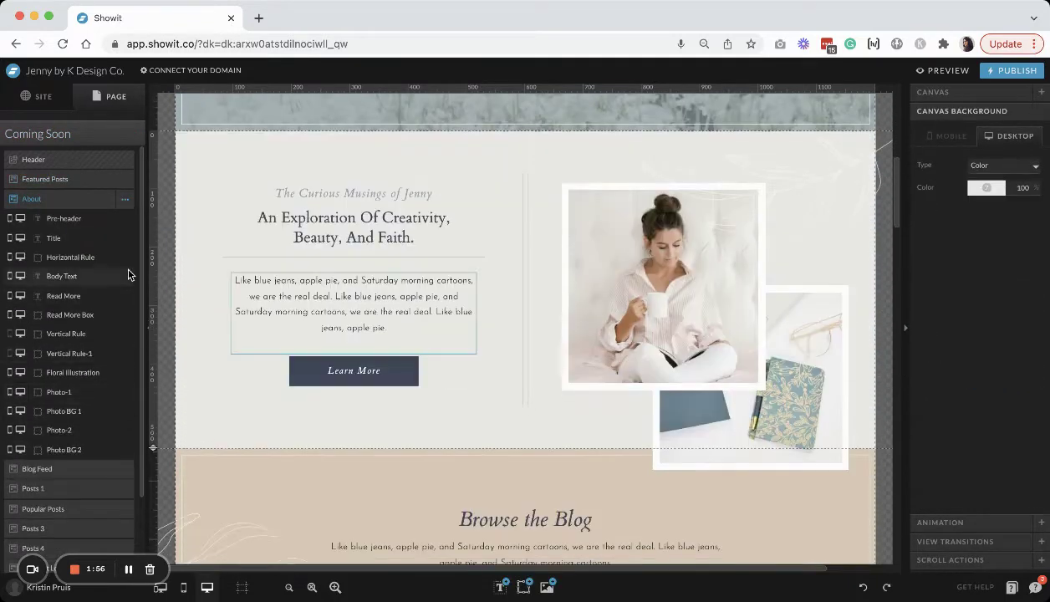
{"action": "left_click", "coordinate": [125, 199]}
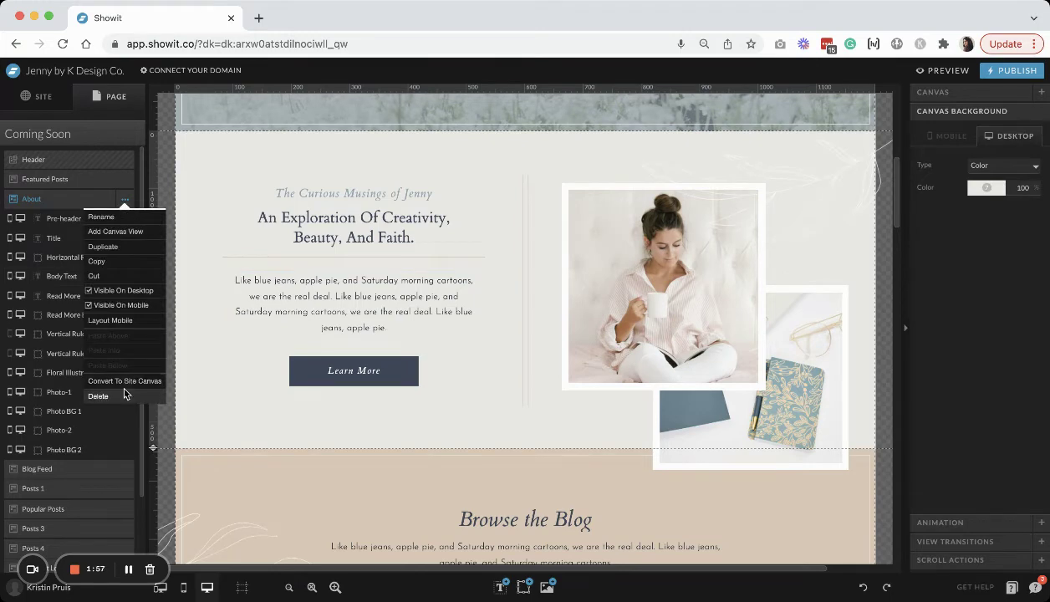
{"action": "left_click", "coordinate": [124, 390]}
{"action": "left_click", "coordinate": [117, 198]}
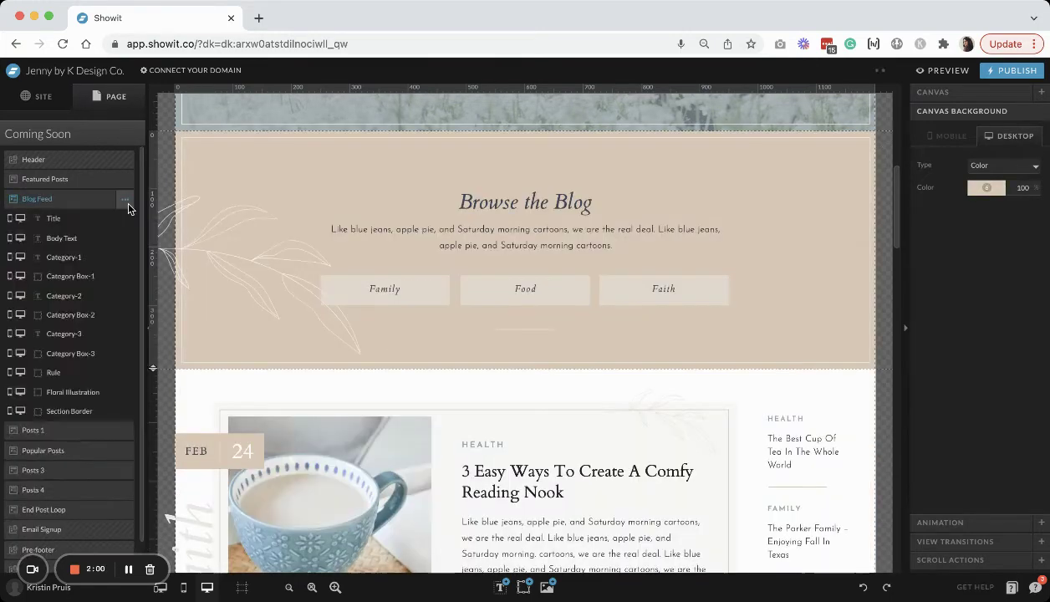
{"action": "left_click", "coordinate": [126, 201]}
{"action": "left_click", "coordinate": [96, 391]}
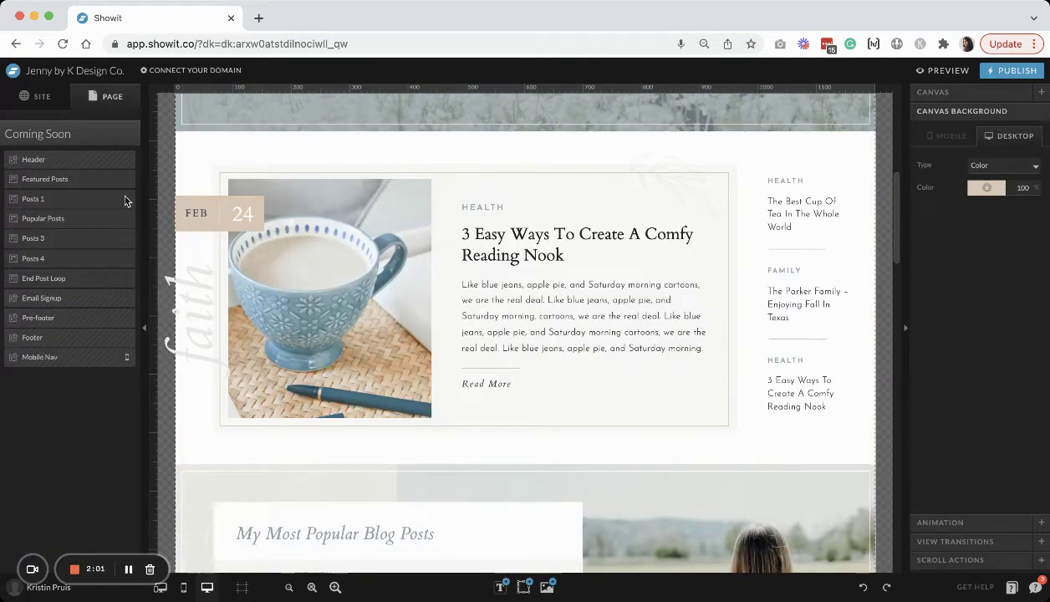
Step: Delete the Posts 1 and Popular Posts canvases from the Coming Soon page
{"action": "left_click", "coordinate": [122, 195]}
{"action": "left_click", "coordinate": [125, 200]}
{"action": "left_click", "coordinate": [114, 395]}
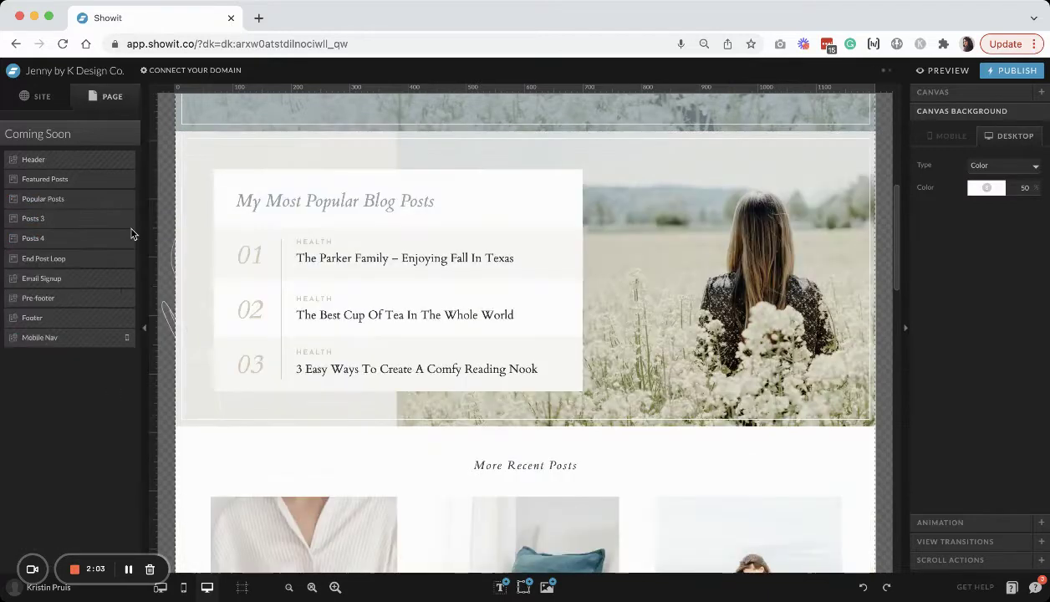
{"action": "left_click", "coordinate": [123, 198]}
{"action": "left_click", "coordinate": [125, 201]}
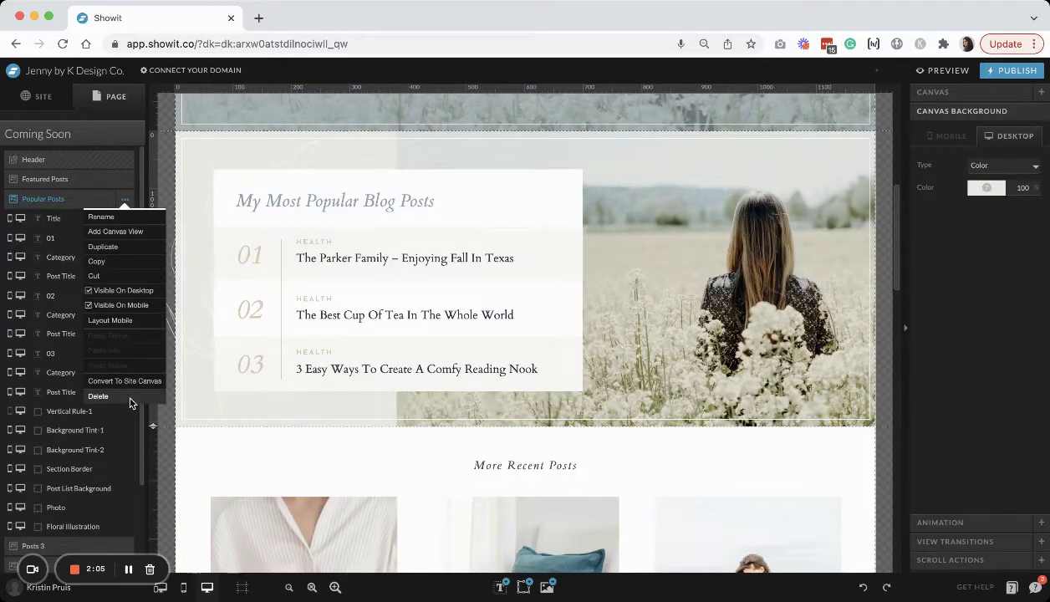
{"action": "left_click", "coordinate": [127, 394]}
Step: Delete the Posts 3 and Posts 4 canvases from the Coming Soon page
{"action": "left_click", "coordinate": [123, 195]}
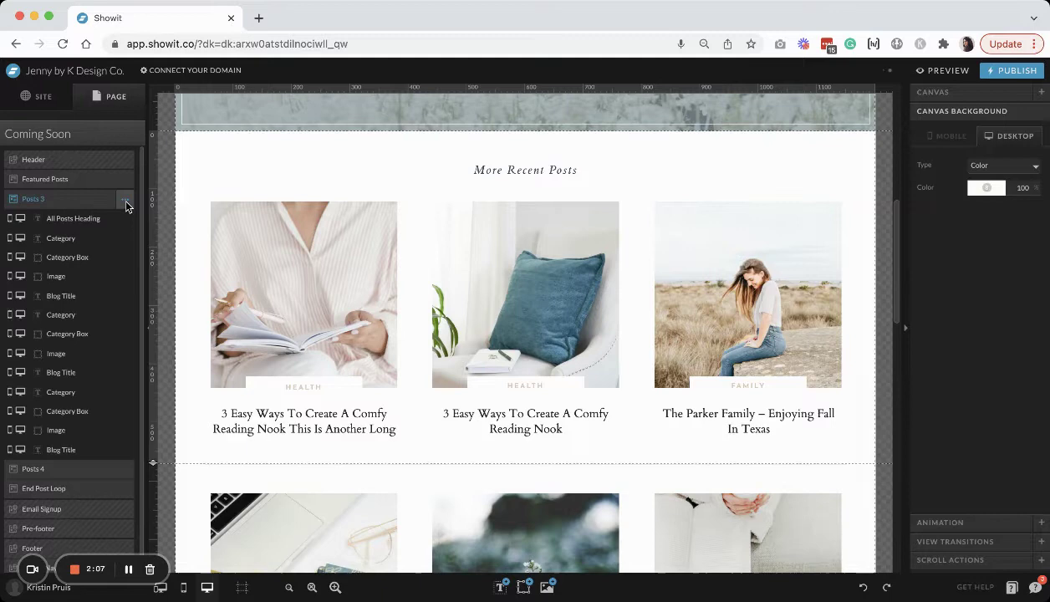
{"action": "left_click", "coordinate": [123, 200]}
{"action": "left_click", "coordinate": [115, 398]}
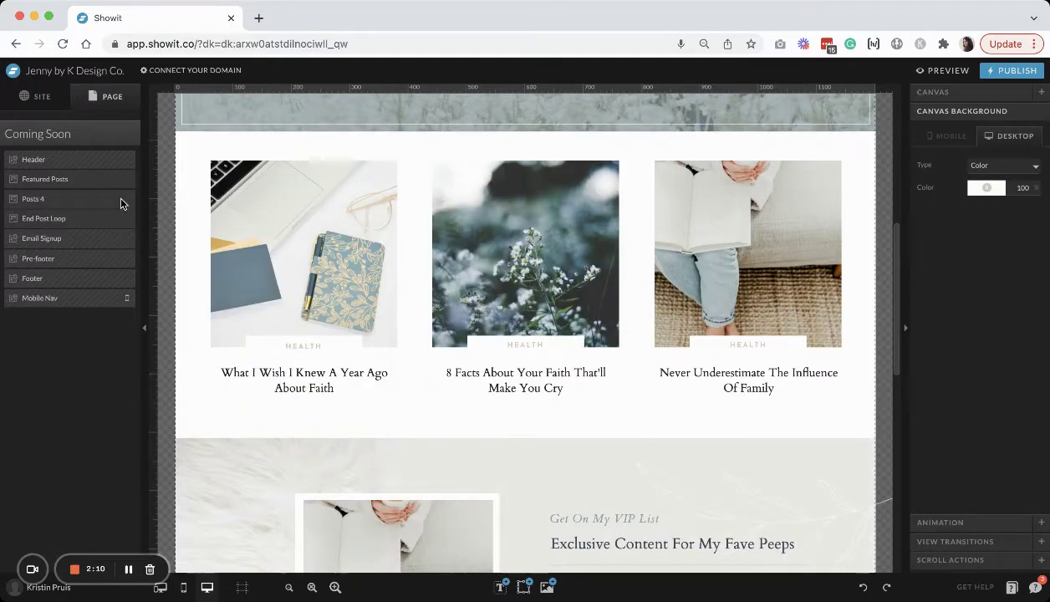
{"action": "left_click", "coordinate": [118, 196]}
{"action": "left_click", "coordinate": [125, 201]}
{"action": "left_click", "coordinate": [114, 394]}
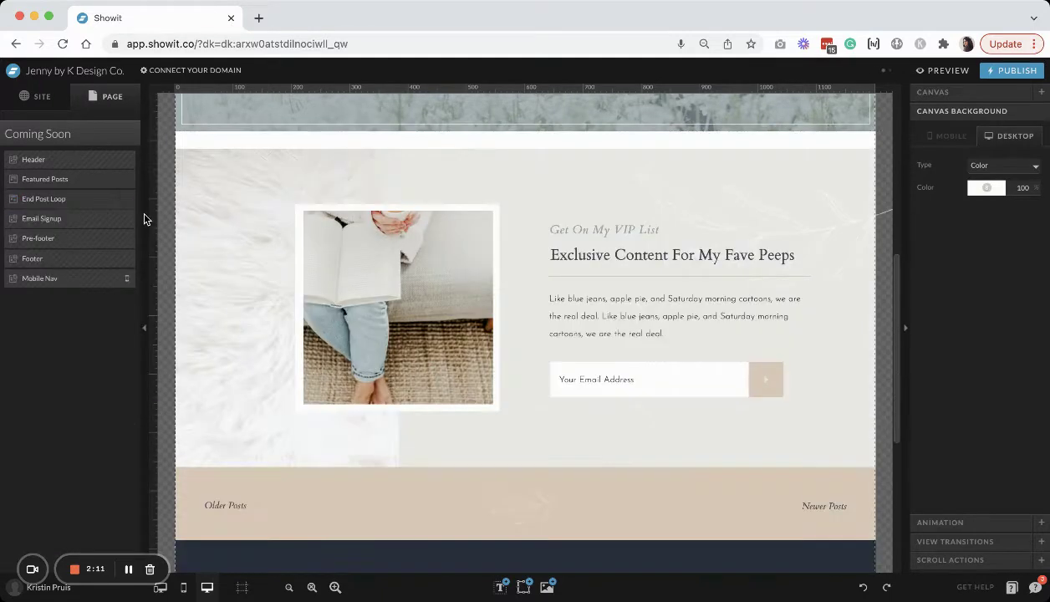
Step: Delete the End Post Loop and Email Signup canvases from the Coming Soon page
{"action": "left_click", "coordinate": [126, 199]}
{"action": "left_click", "coordinate": [124, 201]}
{"action": "left_click", "coordinate": [102, 392]}
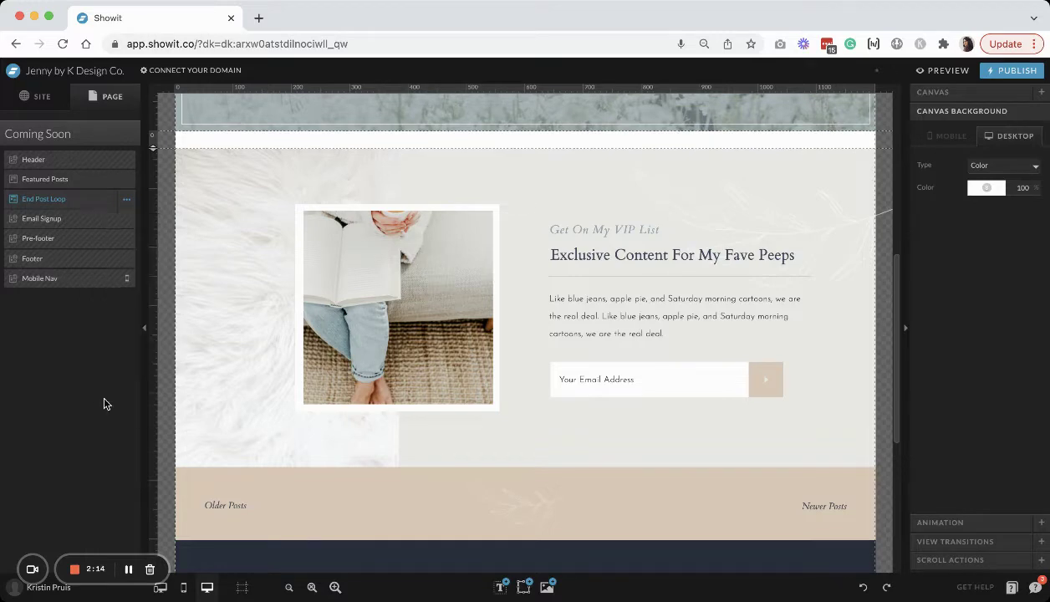
{"action": "left_click", "coordinate": [126, 201]}
{"action": "left_click", "coordinate": [126, 201]}
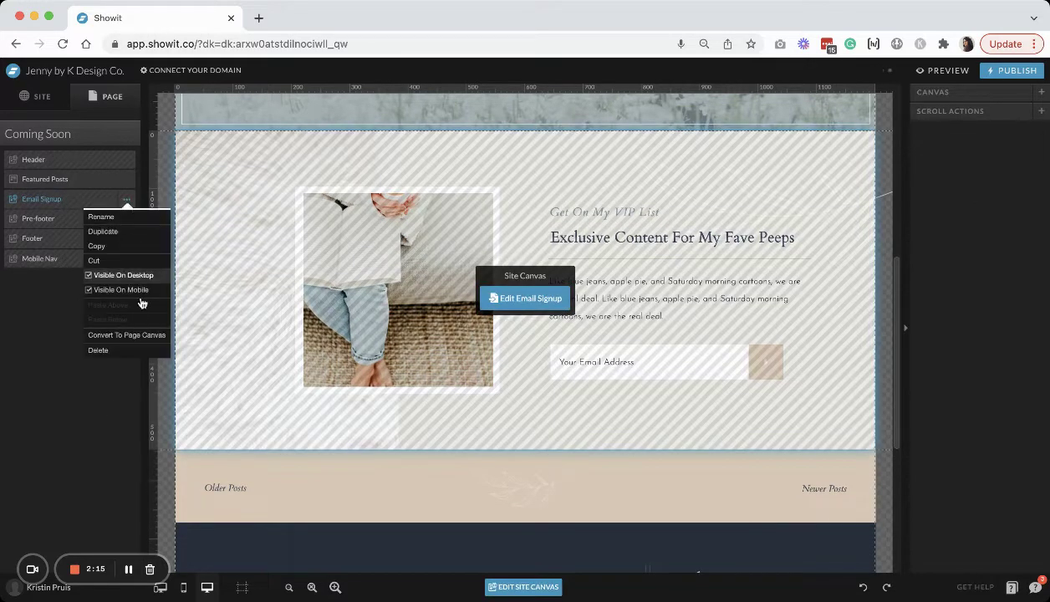
{"action": "left_click", "coordinate": [131, 357]}
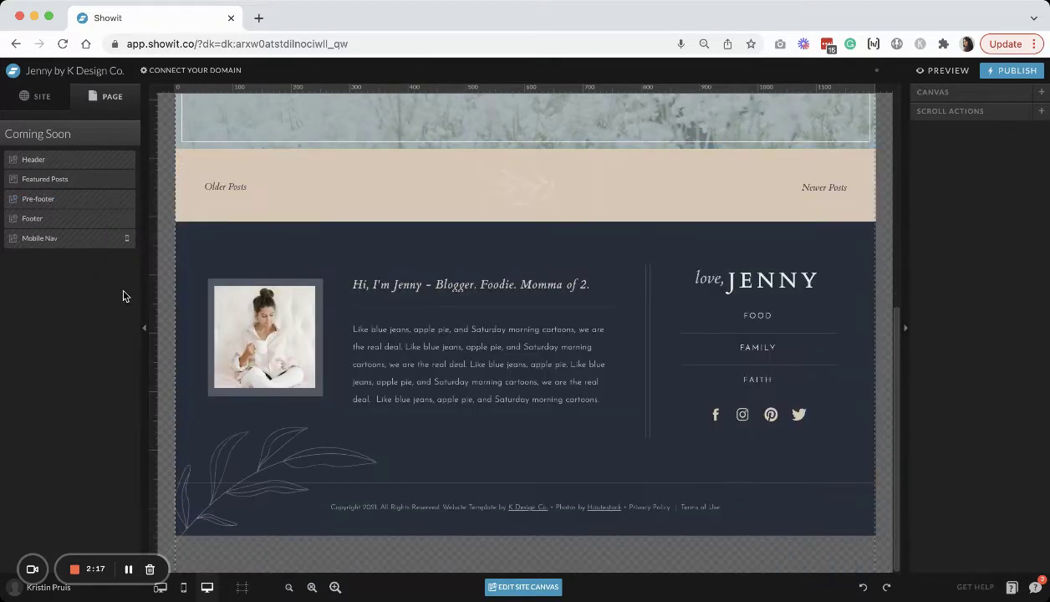
Step: Delete the Pre-footer and Footer canvases from the Coming Soon page
{"action": "left_click", "coordinate": [126, 201]}
{"action": "left_click", "coordinate": [126, 201]}
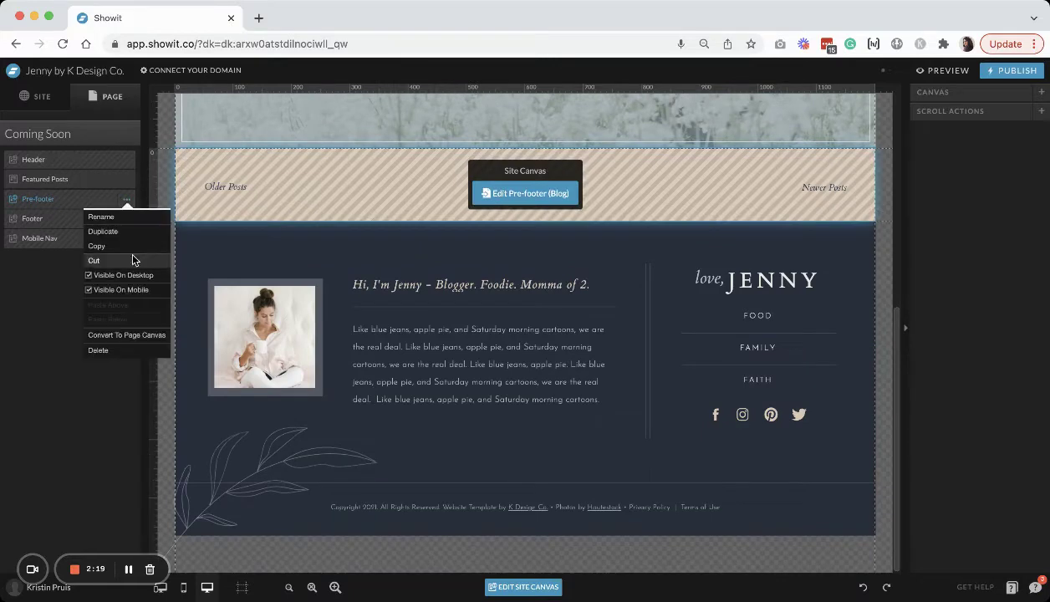
{"action": "left_click", "coordinate": [125, 350]}
{"action": "left_click", "coordinate": [127, 202]}
{"action": "left_click", "coordinate": [126, 198]}
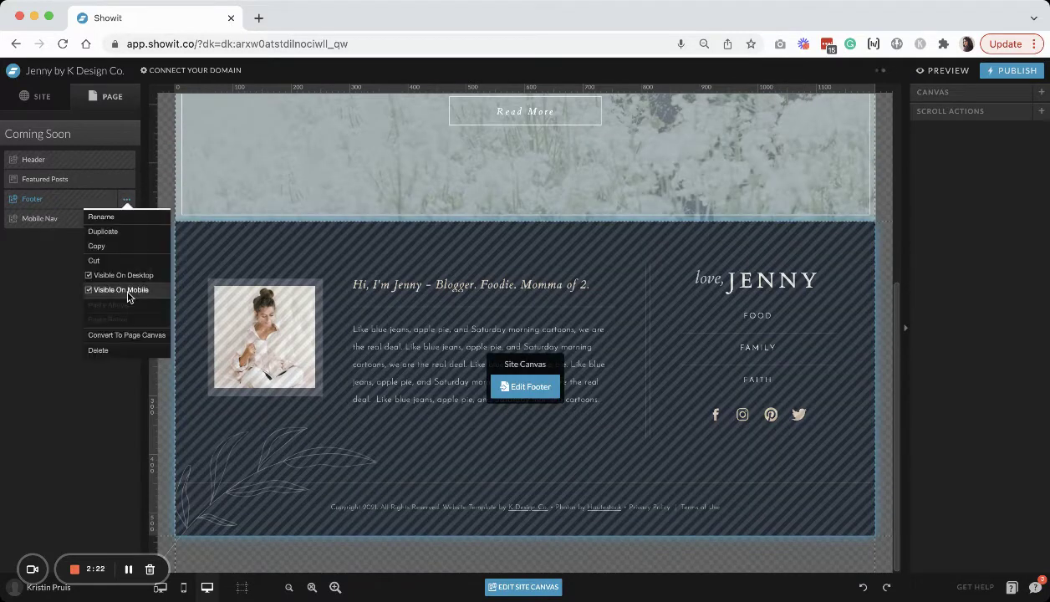
{"action": "left_click", "coordinate": [125, 350]}
Step: Delete the Mobile Nav canvas from the Coming Soon page
{"action": "left_click", "coordinate": [126, 201]}
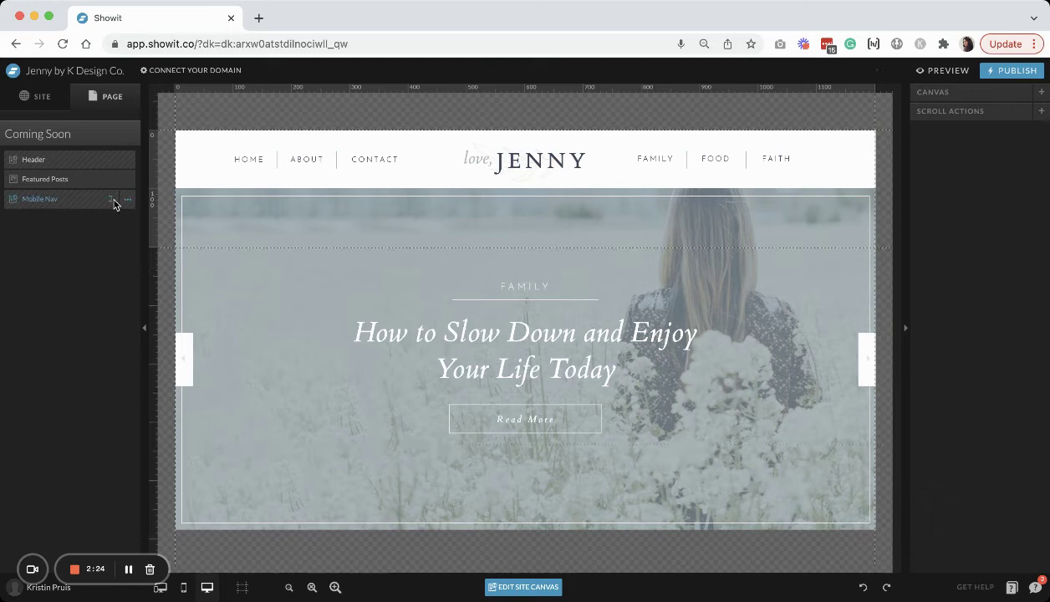
{"action": "left_click", "coordinate": [127, 200]}
{"action": "left_click", "coordinate": [126, 350]}
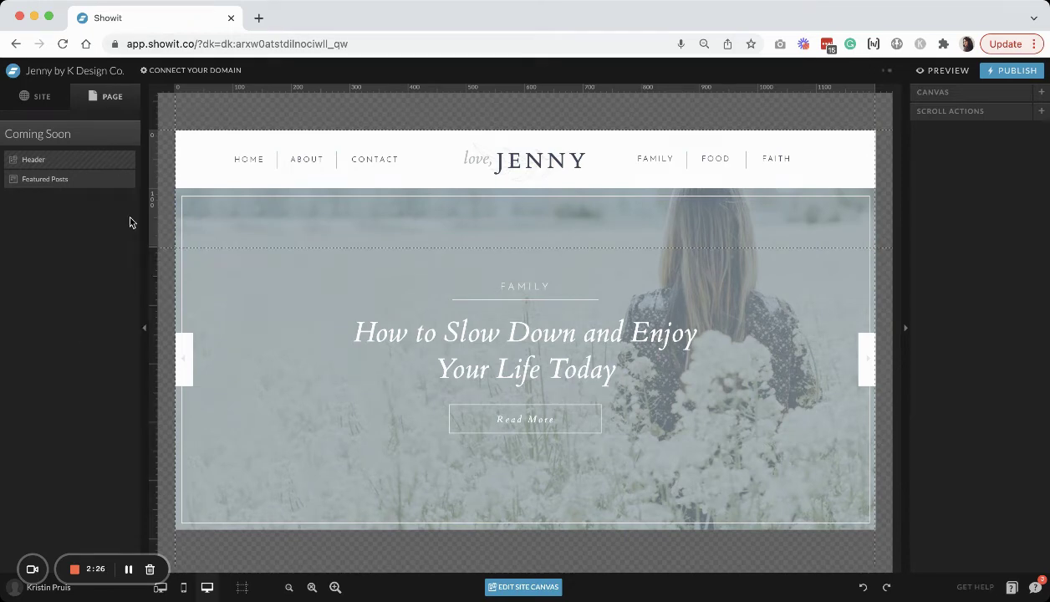
Step: Open the Header site canvas for editing and select its logo elements: the "love," text, Blog Name and Floral Illustration
{"action": "left_click", "coordinate": [127, 161]}
{"action": "left_click", "coordinate": [126, 160]}
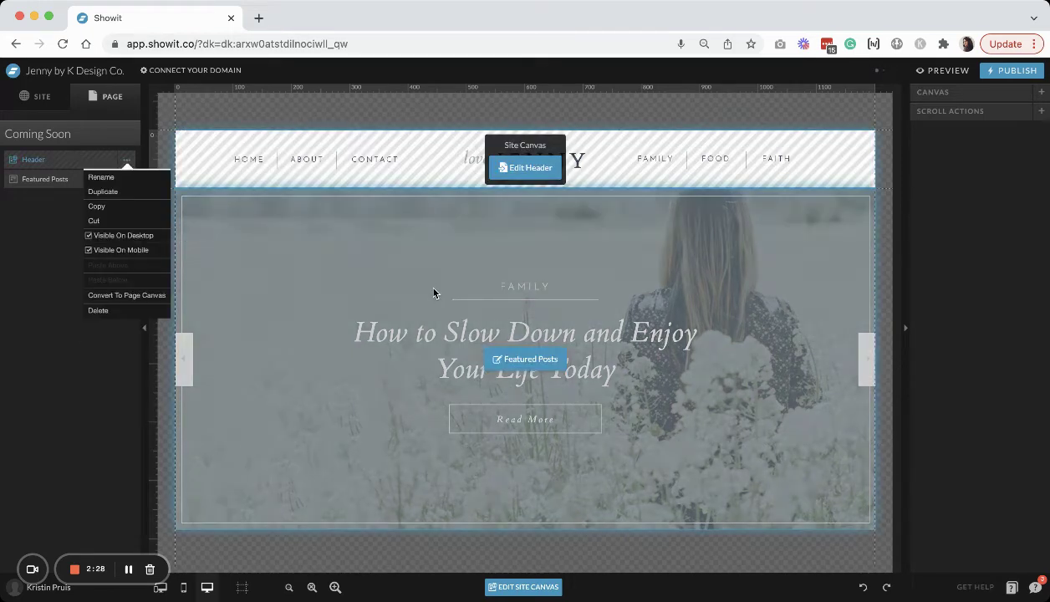
{"action": "left_click", "coordinate": [442, 257]}
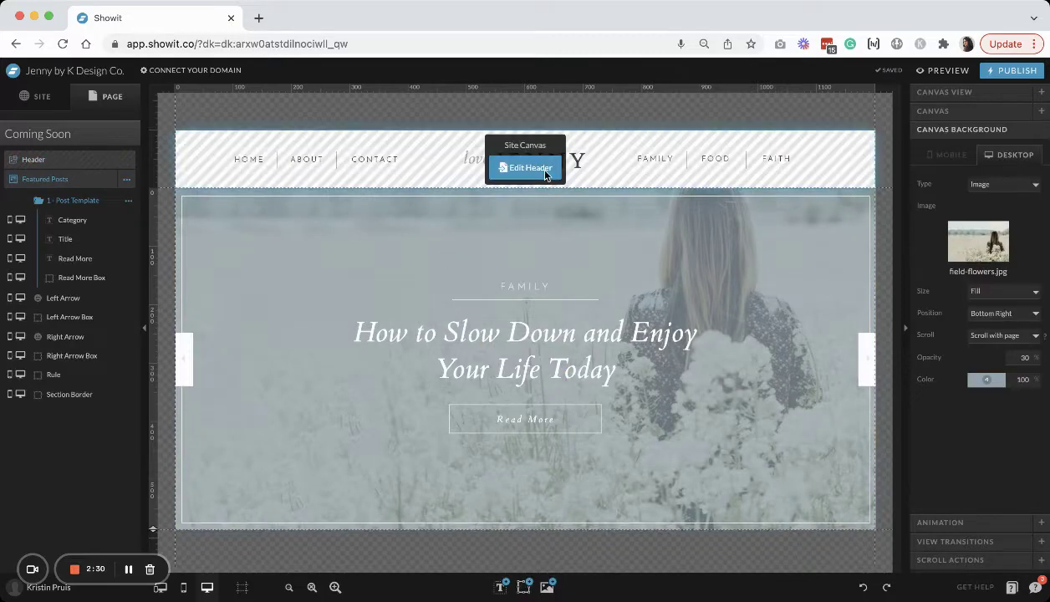
{"action": "left_click", "coordinate": [539, 167]}
{"action": "left_click", "coordinate": [539, 167]}
{"action": "left_click_drag", "start_coordinate": [431, 139], "coordinate": [590, 189]}
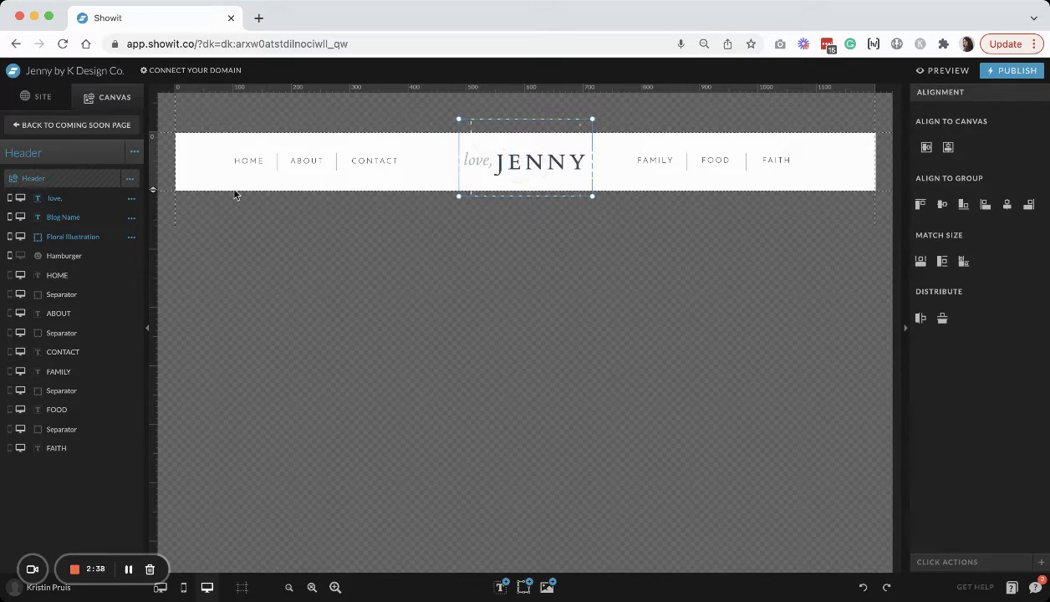
Step: Return to the Coming Soon page and delete its Header canvas
{"action": "left_click", "coordinate": [93, 130]}
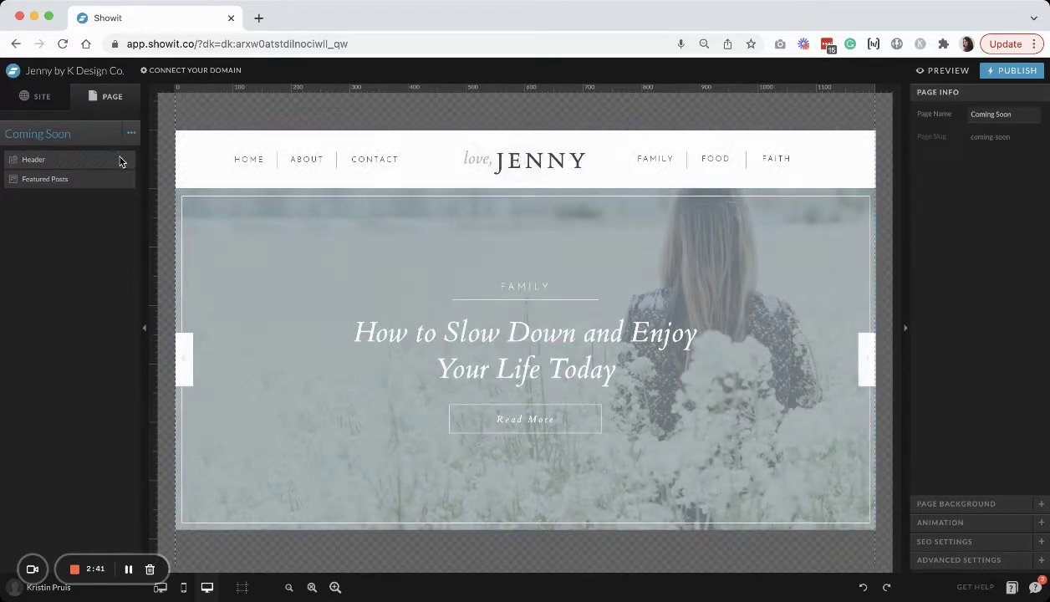
{"action": "left_click", "coordinate": [126, 155]}
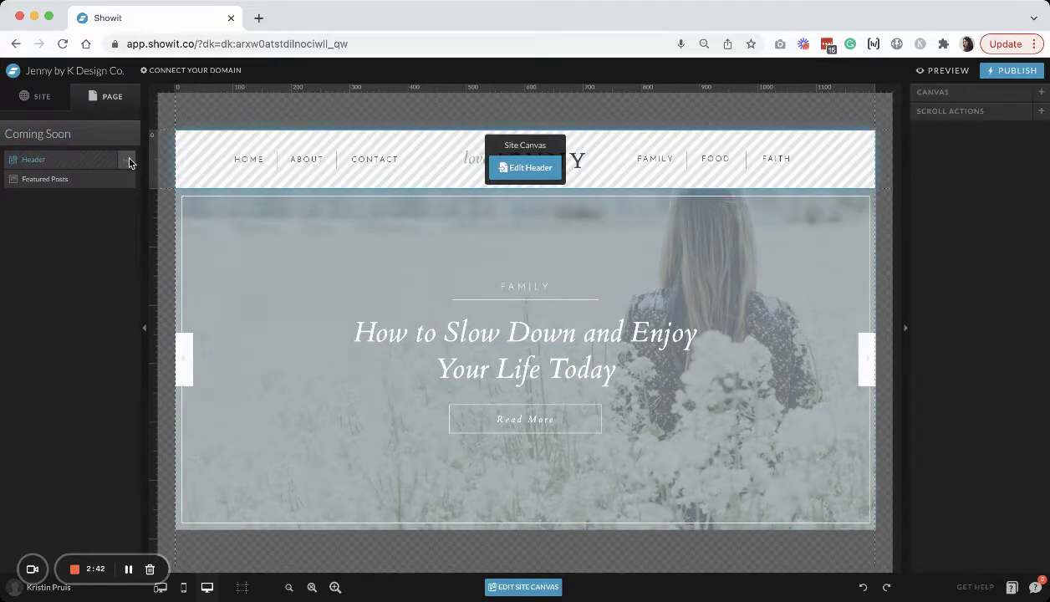
{"action": "left_click", "coordinate": [159, 305]}
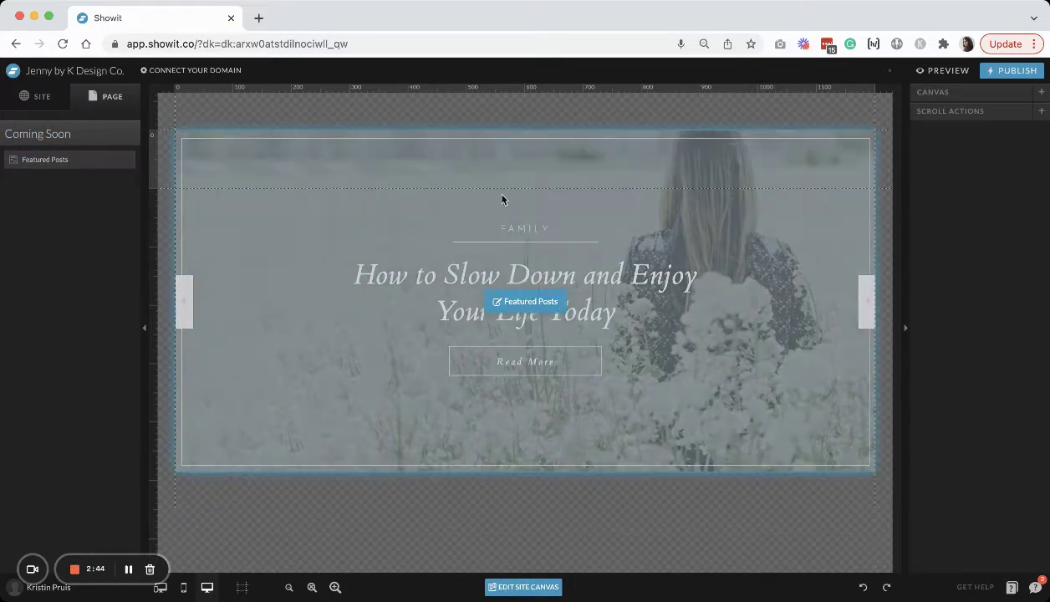
Step: Delete the left and right arrows together with their boxes from the Featured Posts canvas
{"action": "left_click", "coordinate": [492, 191]}
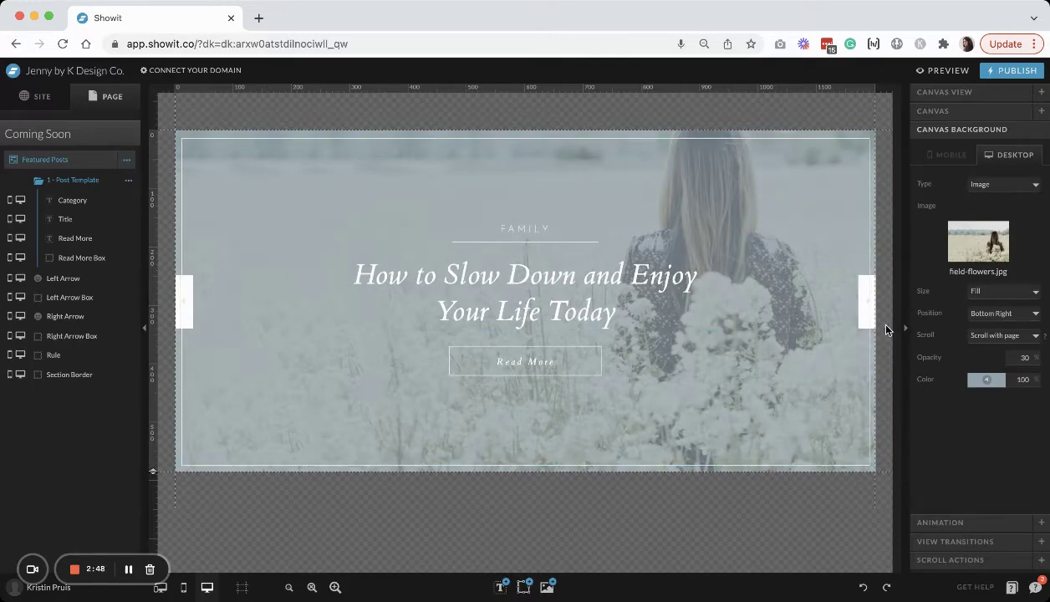
{"action": "left_click", "coordinate": [184, 297]}
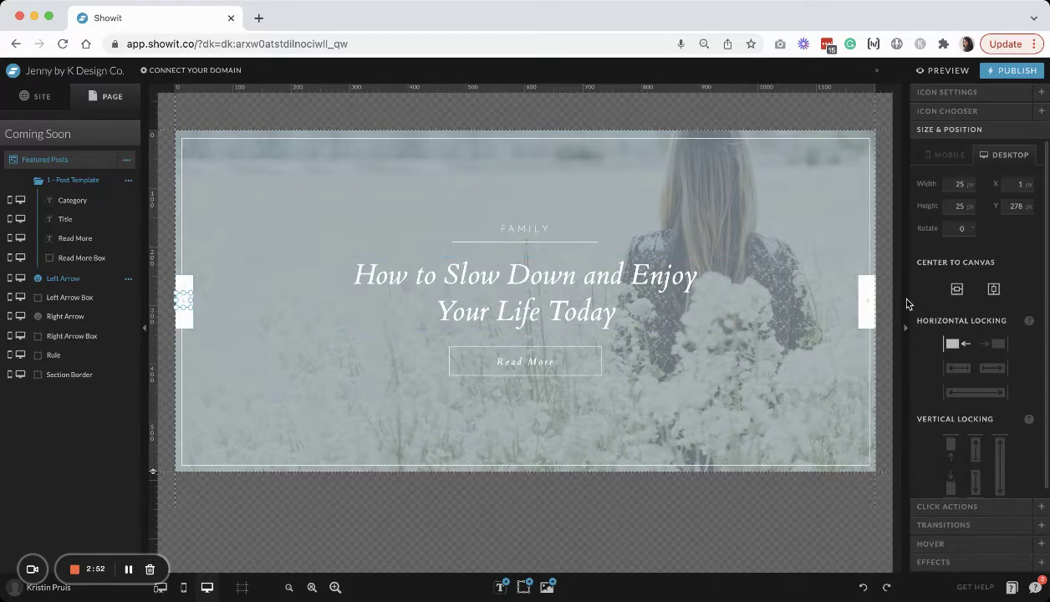
{"action": "left_click", "coordinate": [186, 283], "text": "shift"}
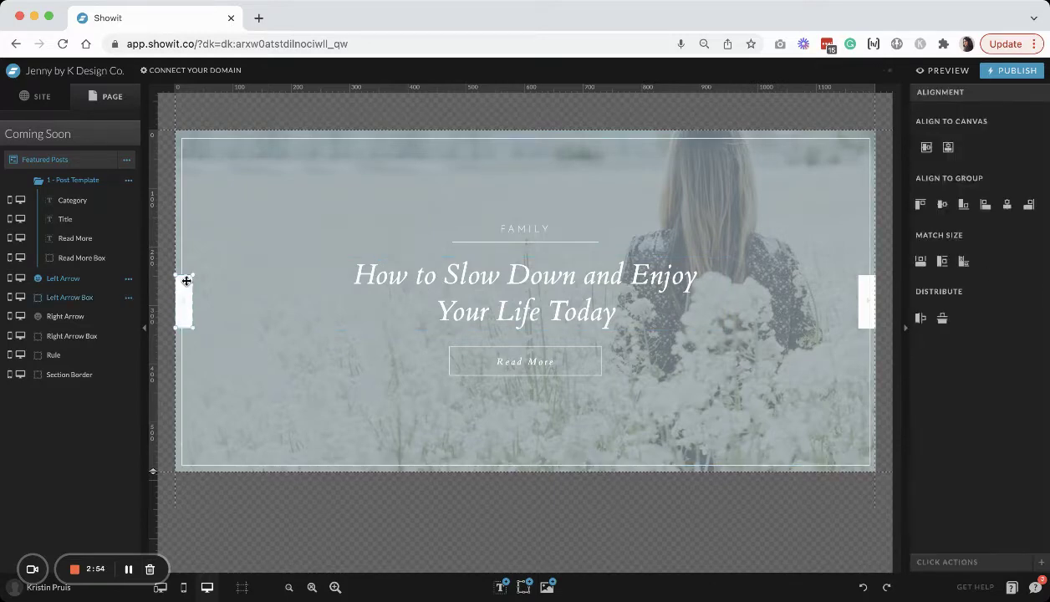
{"action": "key", "text": "Delete"}
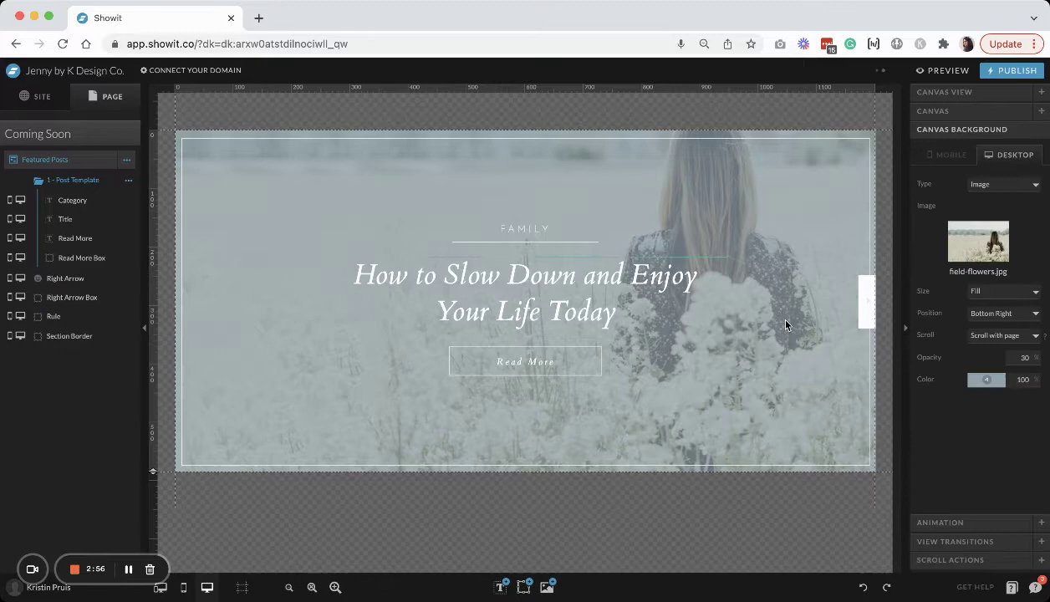
{"action": "left_click", "coordinate": [869, 303]}
{"action": "left_click", "coordinate": [870, 288], "text": "shift"}
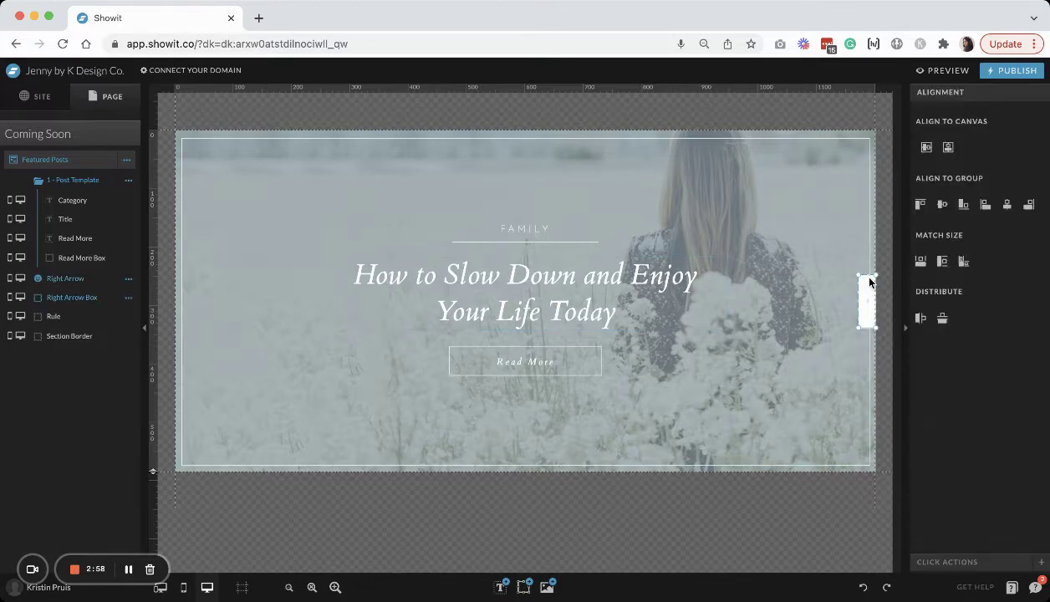
{"action": "key", "text": "Delete"}
Step: Delete the Read More text and its surrounding box from the post template
{"action": "left_click", "coordinate": [520, 362]}
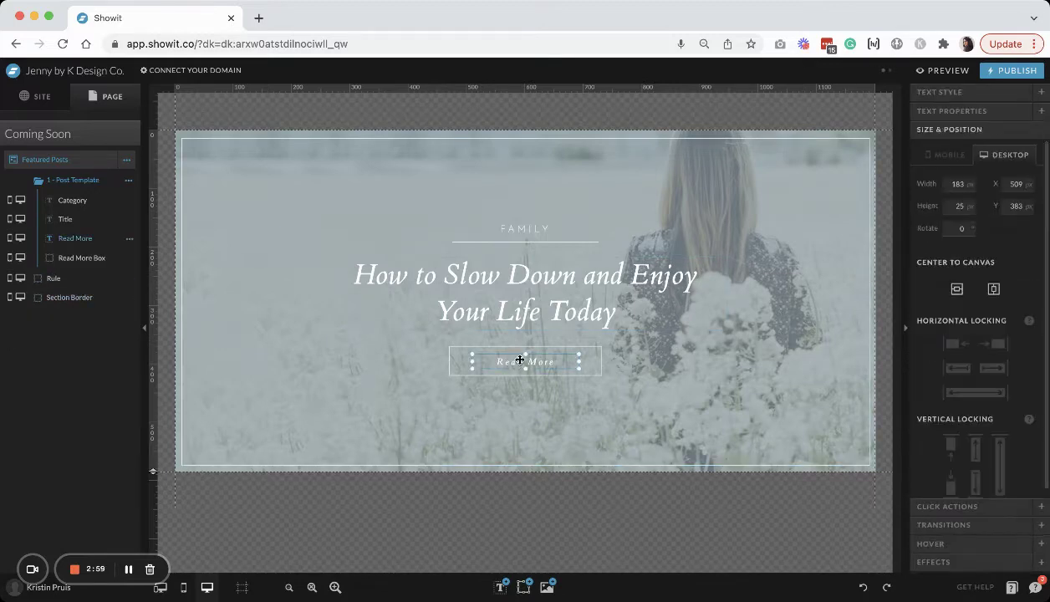
{"action": "left_click", "coordinate": [599, 358], "text": "shift"}
{"action": "key", "text": "Delete"}
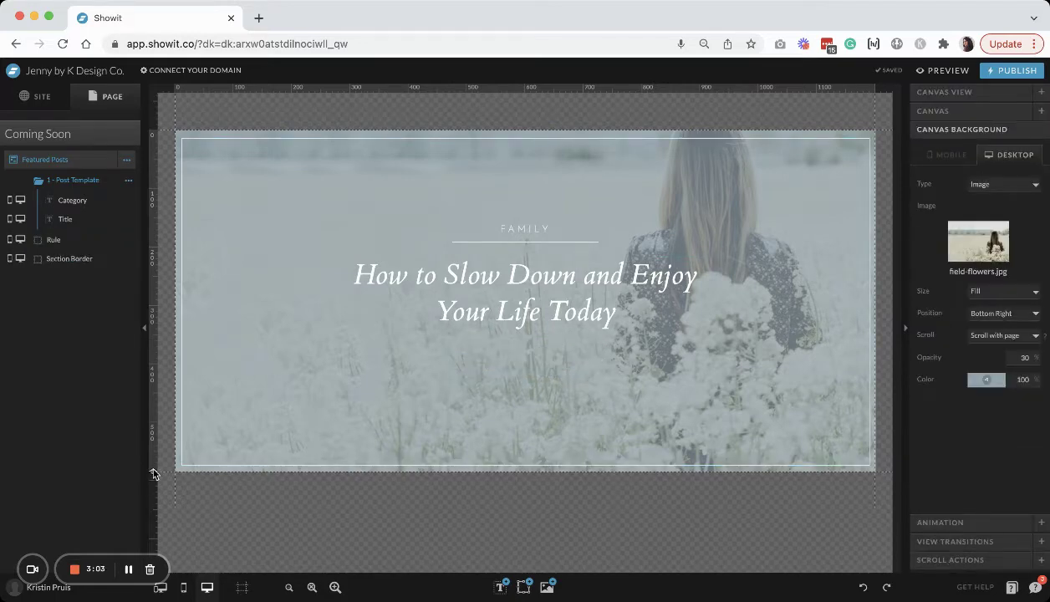
Step: Extend the Featured Posts canvas downward to a minimum height of about 708 px and open its canvas settings
{"action": "left_click_drag", "start_coordinate": [155, 474], "coordinate": [154, 542]}
{"action": "scroll", "coordinate": [249, 448], "scroll_direction": "down", "scroll_amount": 1}
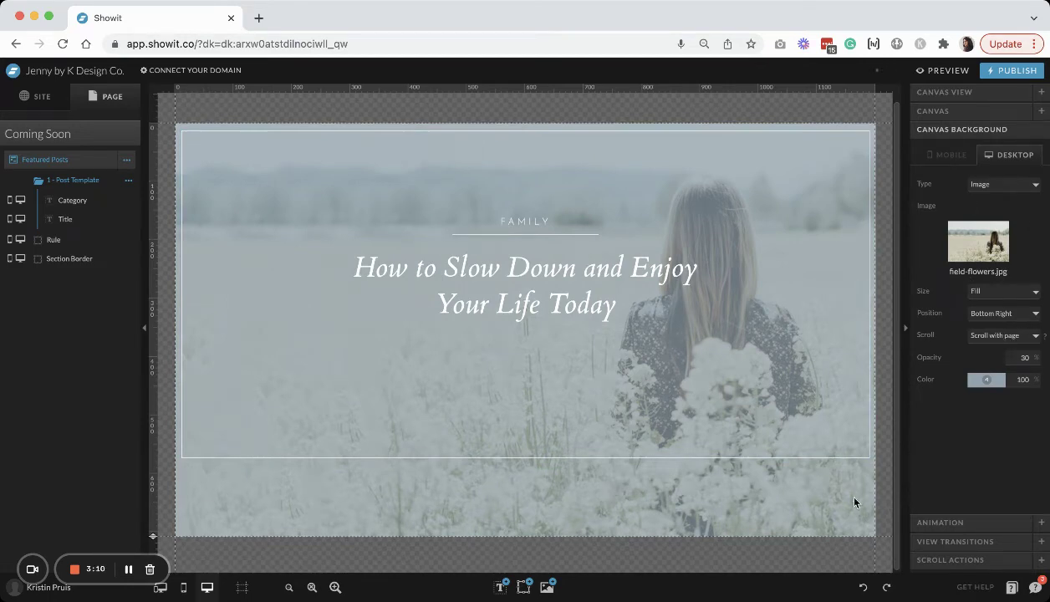
{"action": "left_click", "coordinate": [971, 115]}
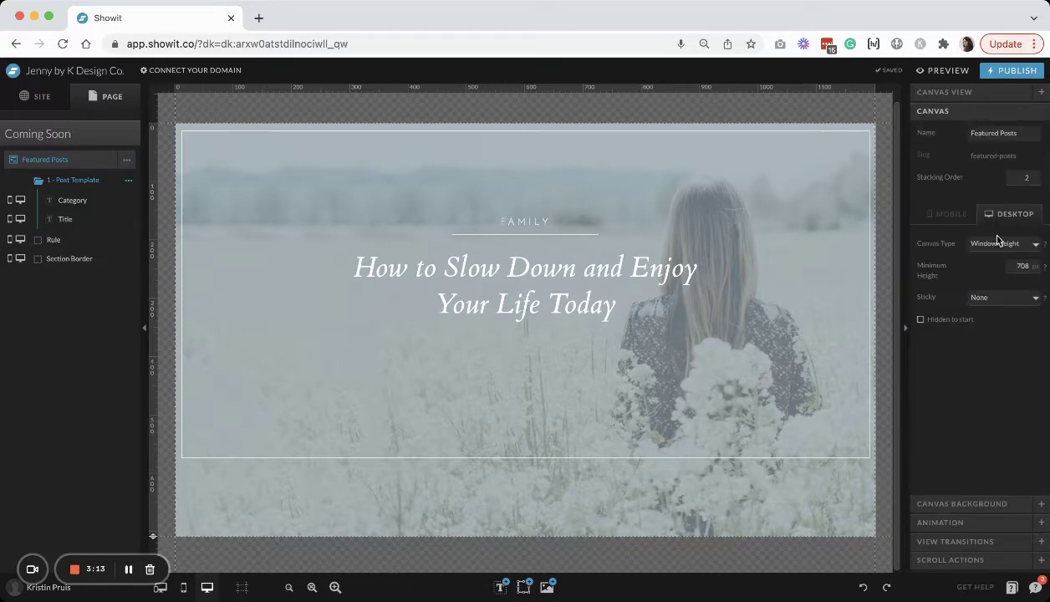
Step: Stretch the Section Border downward to a height of about 686 px so it frames the taller canvas
{"action": "left_click", "coordinate": [717, 385]}
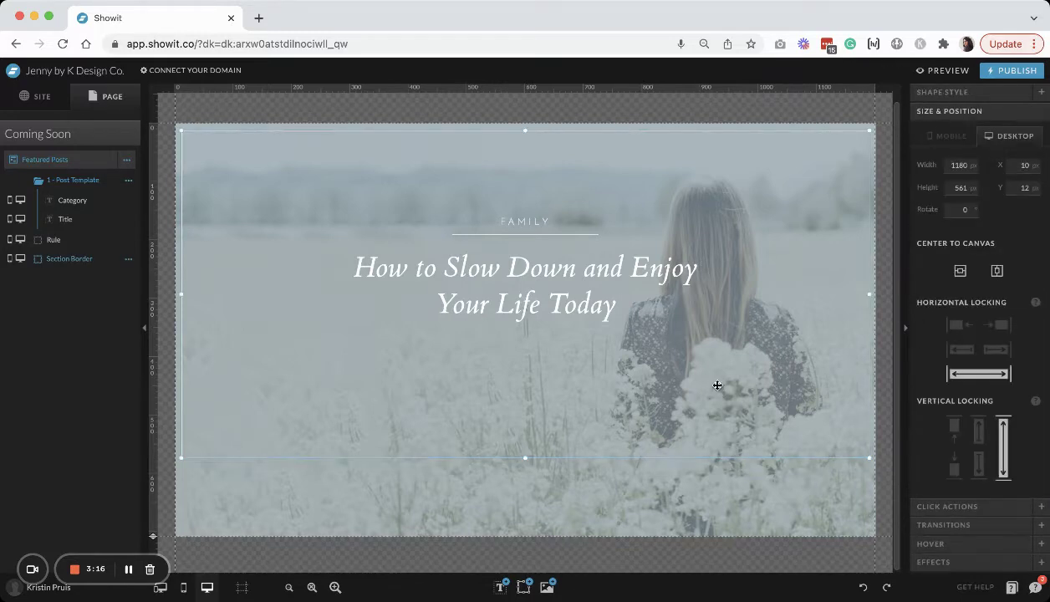
{"action": "left_click_drag", "start_coordinate": [524, 459], "coordinate": [523, 530]}
{"action": "left_click_drag", "start_coordinate": [523, 530], "coordinate": [524, 531]}
Step: Paste the copied logo elements above the rule on the Featured Posts canvas and move the FAMILY category text below the title
{"action": "left_click", "coordinate": [886, 317]}
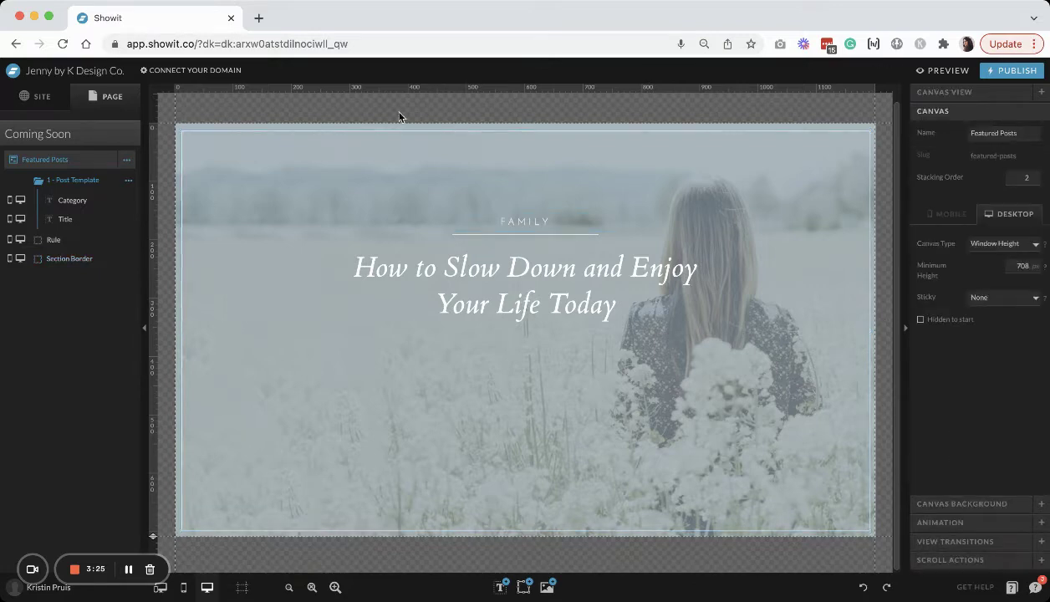
{"action": "key", "text": "super+v"}
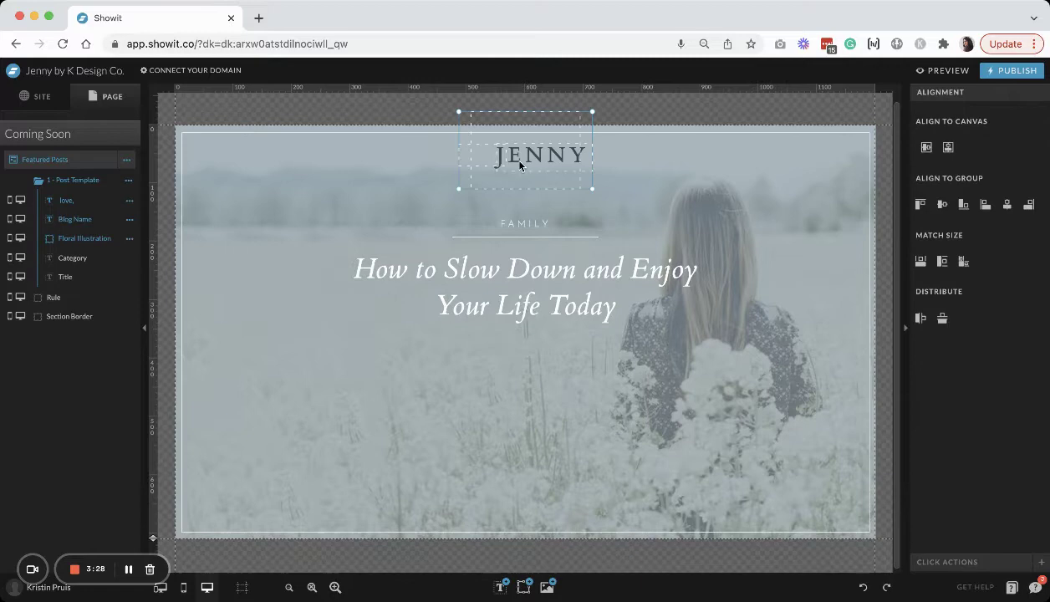
{"action": "left_click_drag", "start_coordinate": [520, 165], "coordinate": [518, 199]}
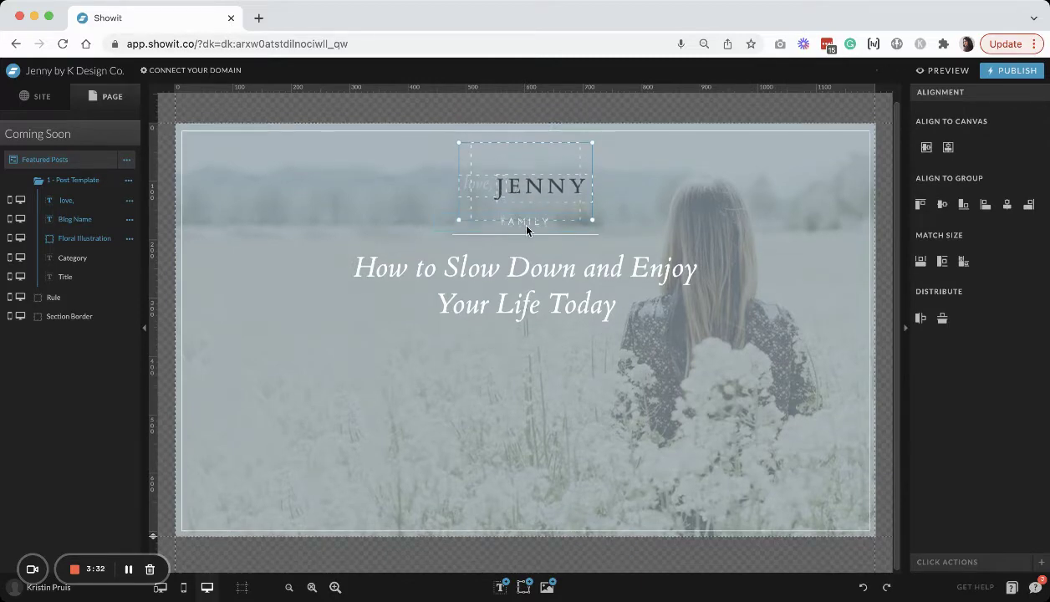
{"action": "left_click", "coordinate": [526, 227]}
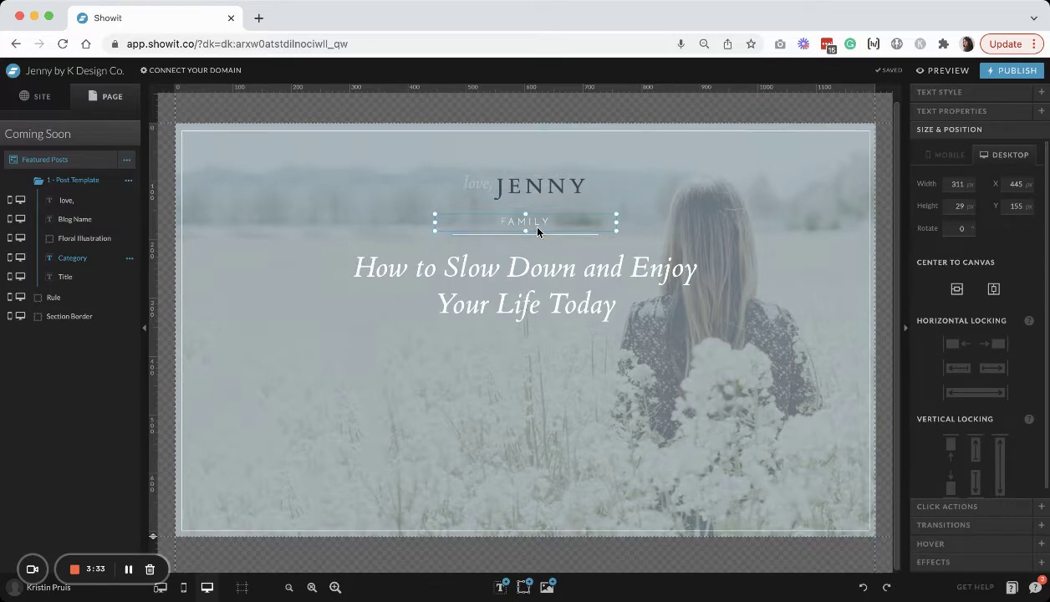
{"action": "left_click_drag", "start_coordinate": [532, 221], "coordinate": [525, 388]}
{"action": "left_click", "coordinate": [537, 236]}
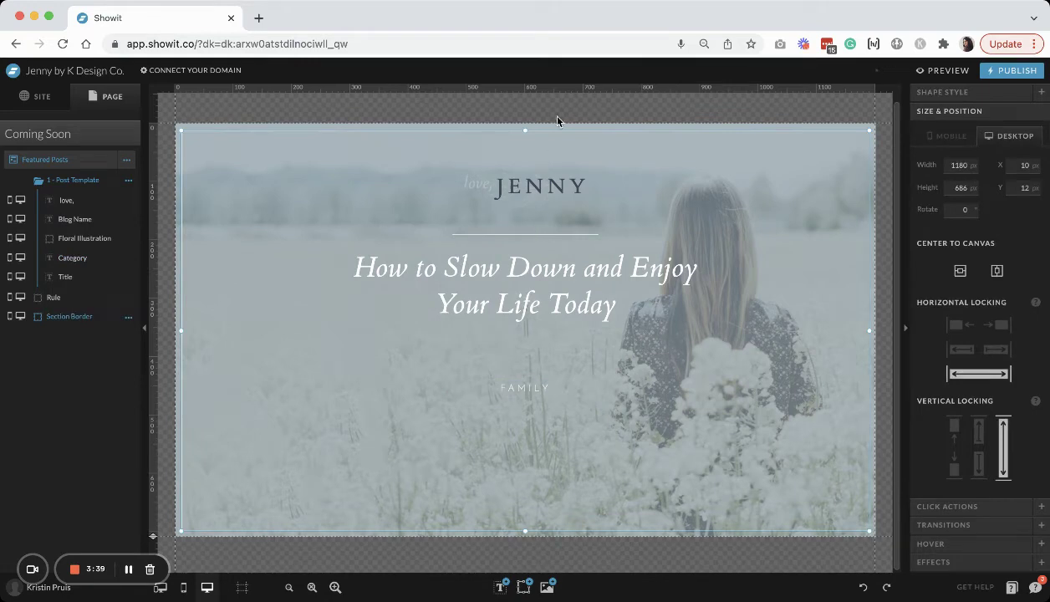
{"action": "left_click", "coordinate": [517, 234]}
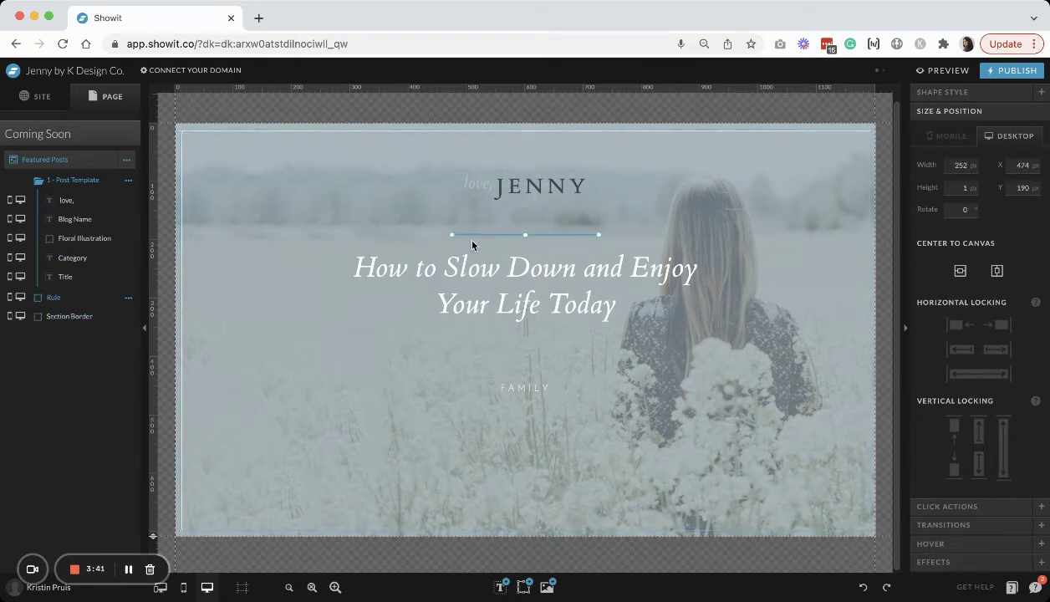
{"action": "left_click", "coordinate": [556, 236]}
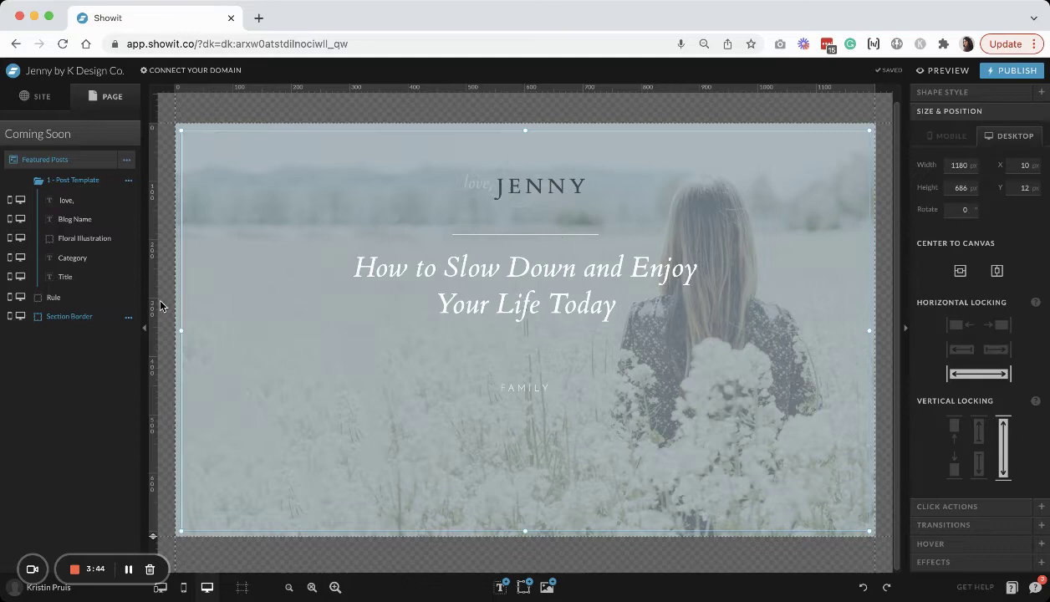
Step: Change the text color of the logo's "love," text to the white palette swatch
{"action": "left_click", "coordinate": [465, 179]}
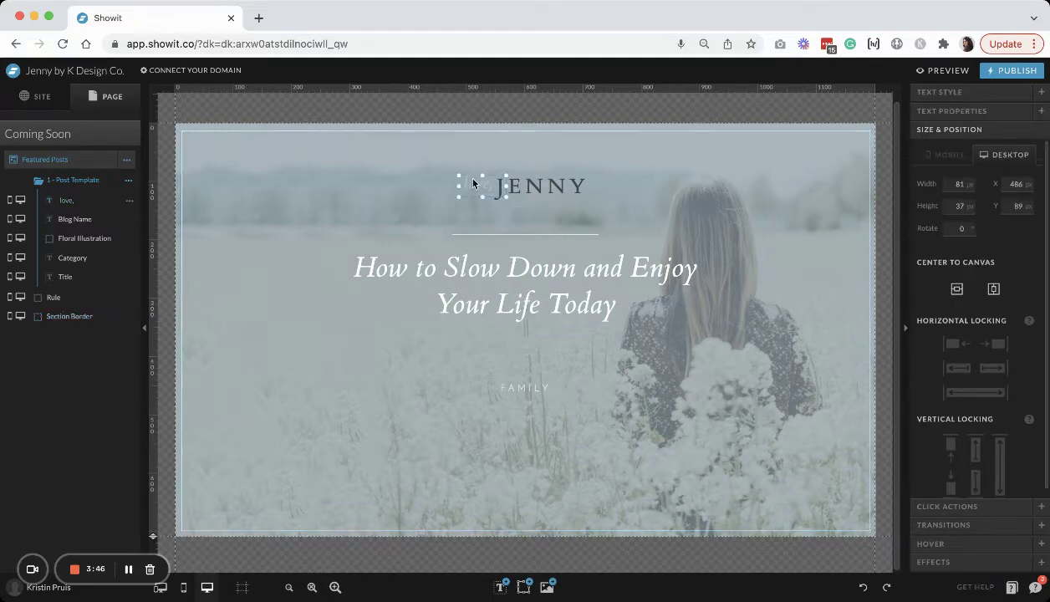
{"action": "left_click", "coordinate": [944, 96]}
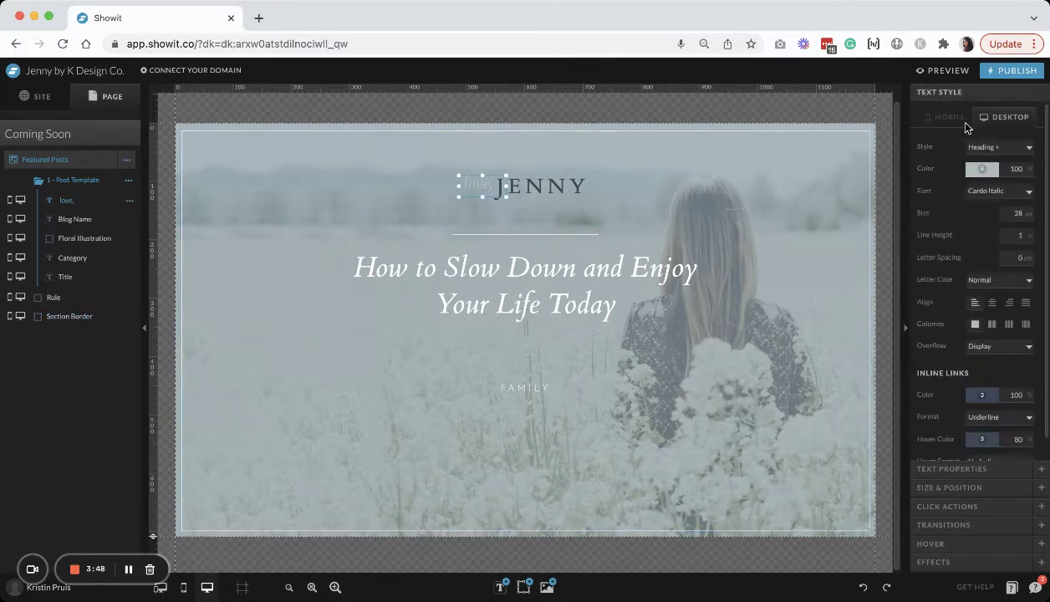
{"action": "left_click", "coordinate": [986, 169]}
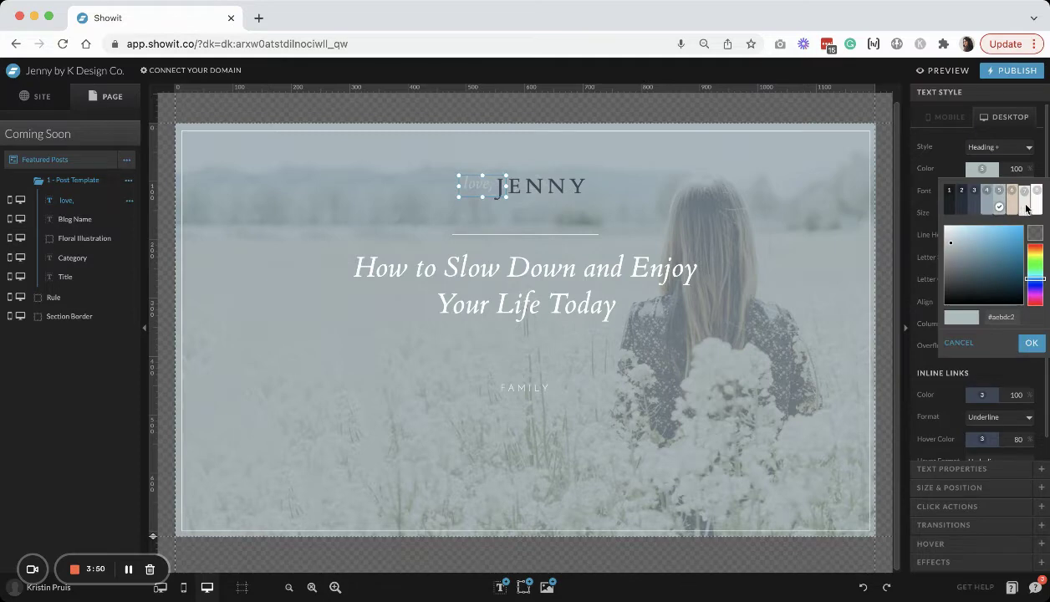
{"action": "left_click", "coordinate": [1025, 201]}
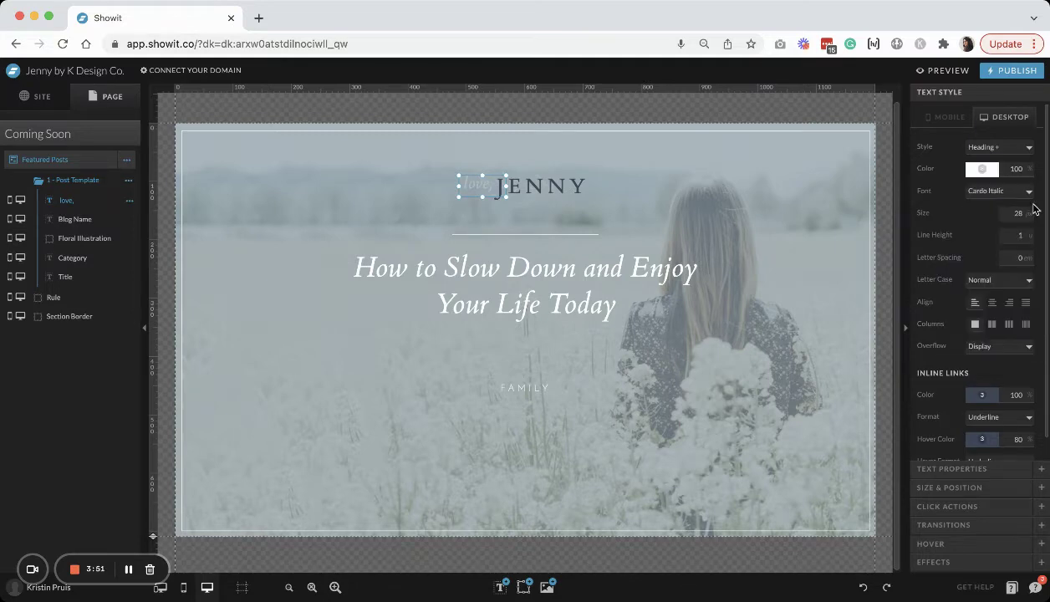
Step: Select the logo's "love," text, Blog Name and Floral Illustration and shift them slightly down toward the rule
{"action": "left_click", "coordinate": [520, 212]}
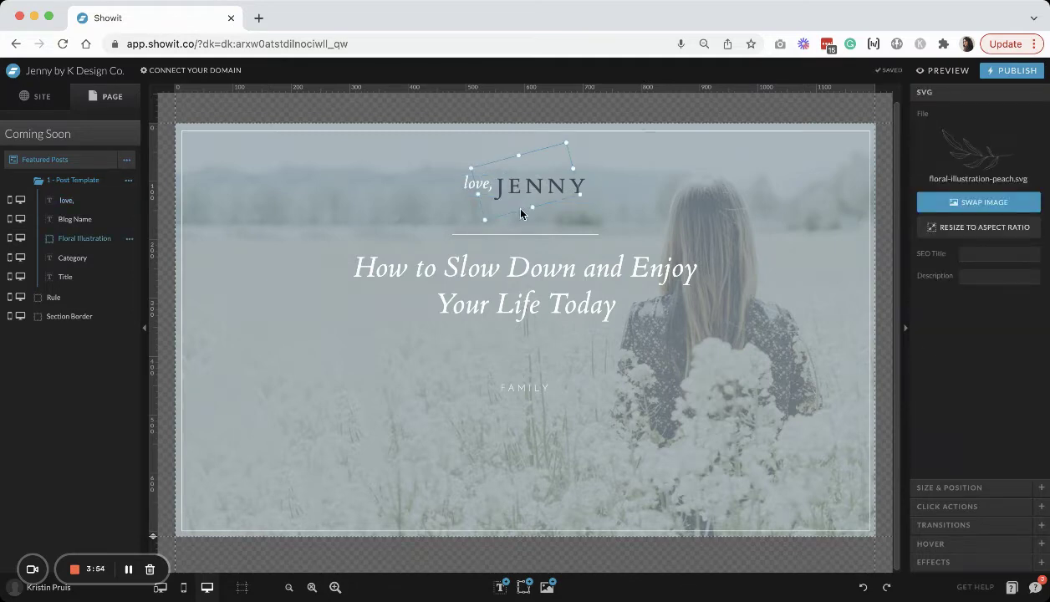
{"action": "left_click", "coordinate": [474, 192], "text": "shift"}
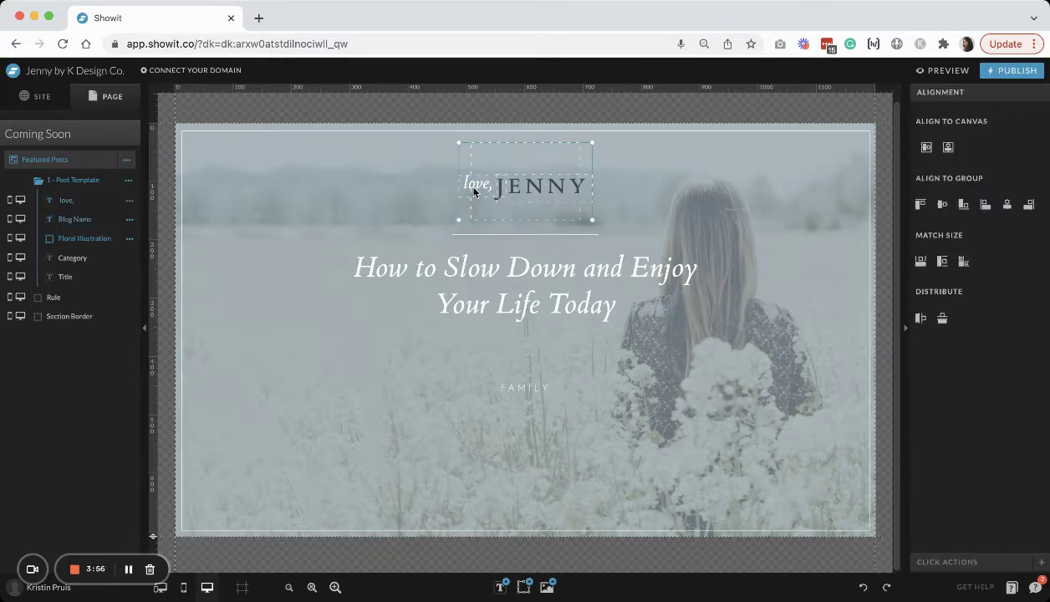
{"action": "left_click_drag", "start_coordinate": [486, 190], "coordinate": [487, 198]}
Step: Replace the title text with "Coming Soon!" and shorten its text box to a single line
{"action": "left_click", "coordinate": [494, 270]}
{"action": "double_click", "coordinate": [494, 270]}
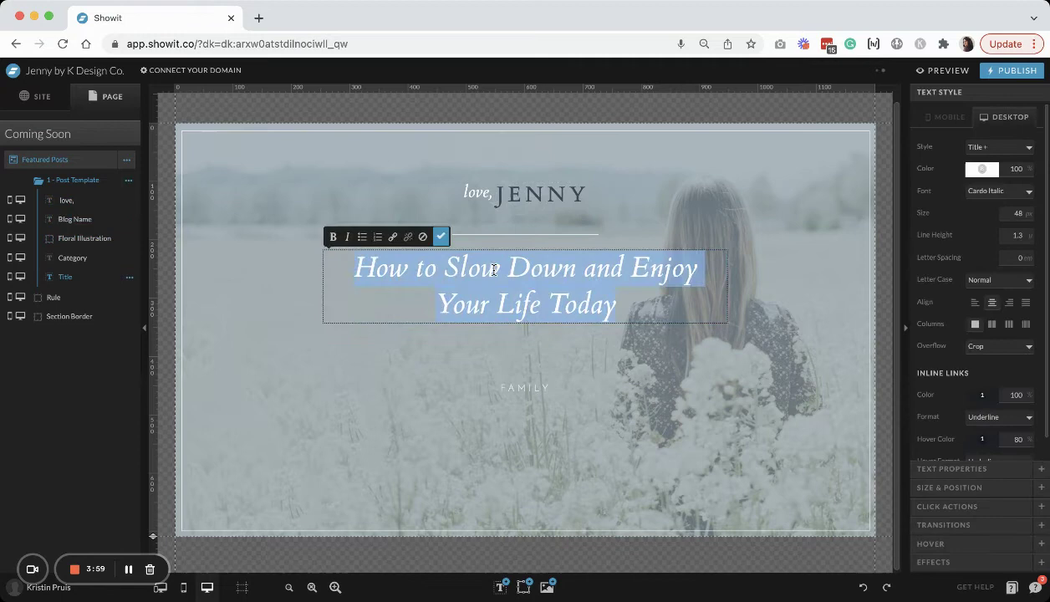
{"action": "type", "text": "Coming So"}
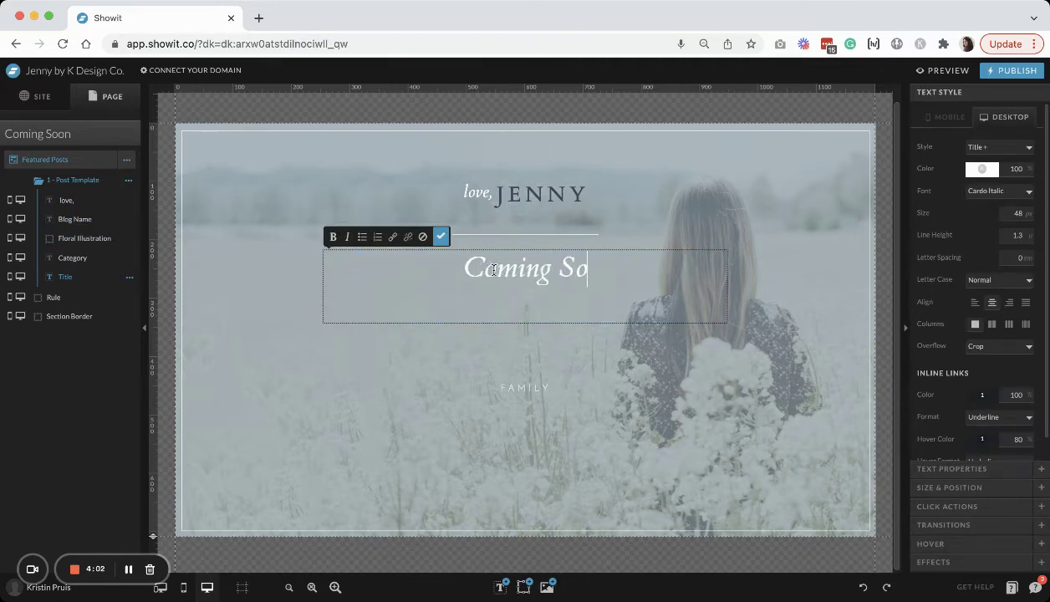
{"action": "type", "text": "on!"}
{"action": "key", "text": "Escape"}
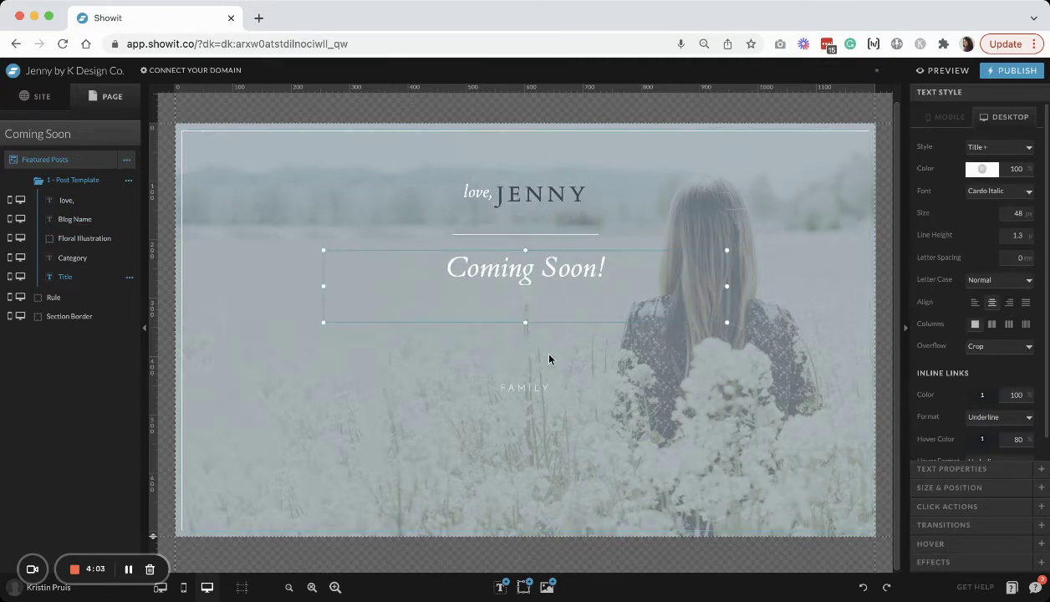
{"action": "left_click_drag", "start_coordinate": [526, 322], "coordinate": [525, 286]}
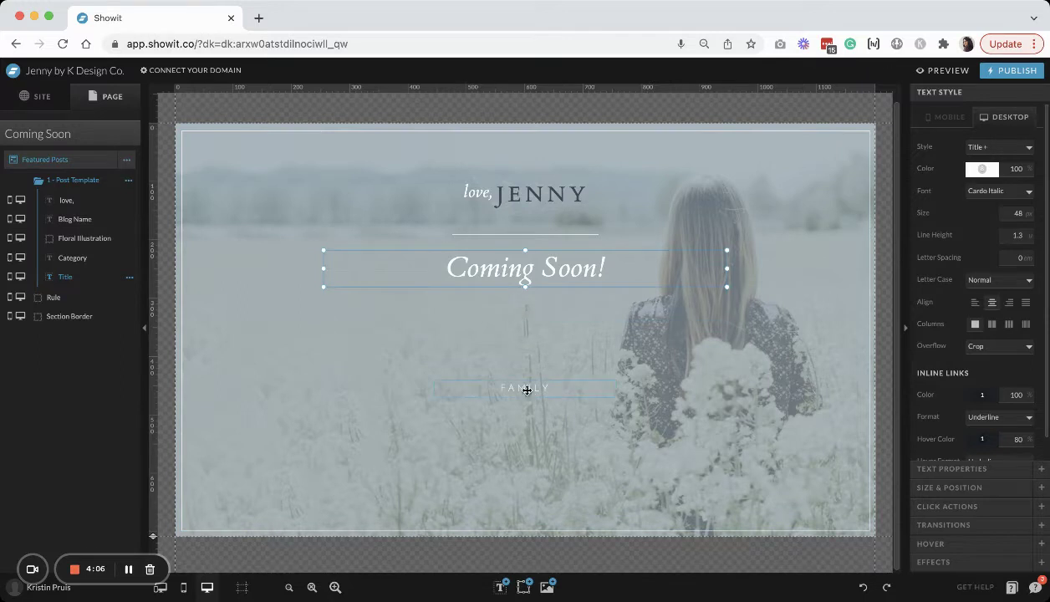
Step: Move the FAMILY category text directly under the title and replace it with "CHECK BACK SOON FOR THE NEW WEBSITE!"
{"action": "left_click_drag", "start_coordinate": [526, 389], "coordinate": [533, 314]}
{"action": "double_click", "coordinate": [532, 312]}
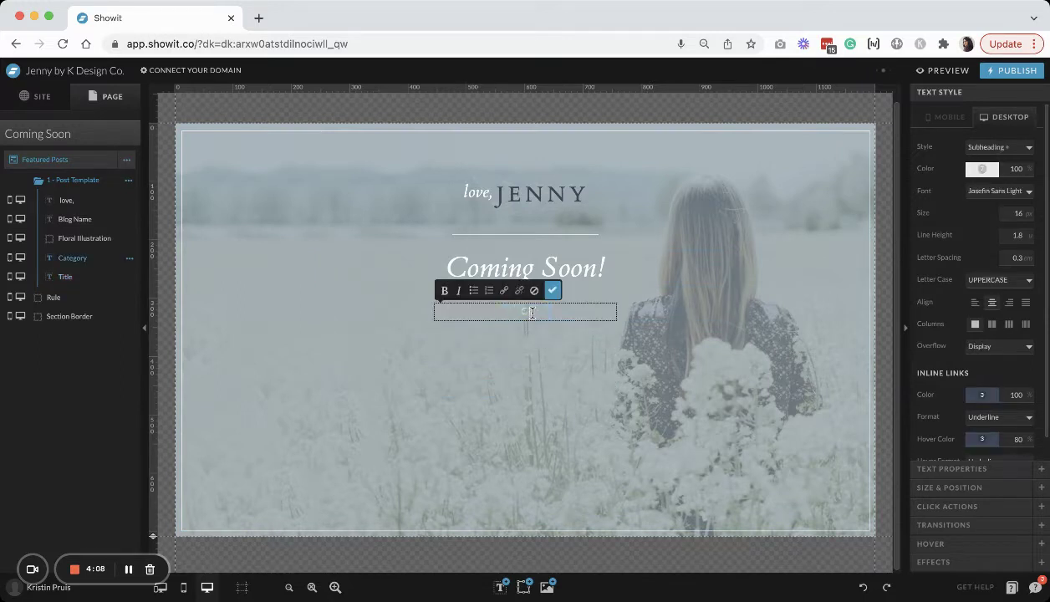
{"action": "type", "text": "CHECK BAC"}
{"action": "type", "text": "K SOON |"}
{"action": "type", "text": " THE N"}
{"action": "type", "text": "EW WEBSITE!"}
{"action": "left_click", "coordinate": [552, 290]}
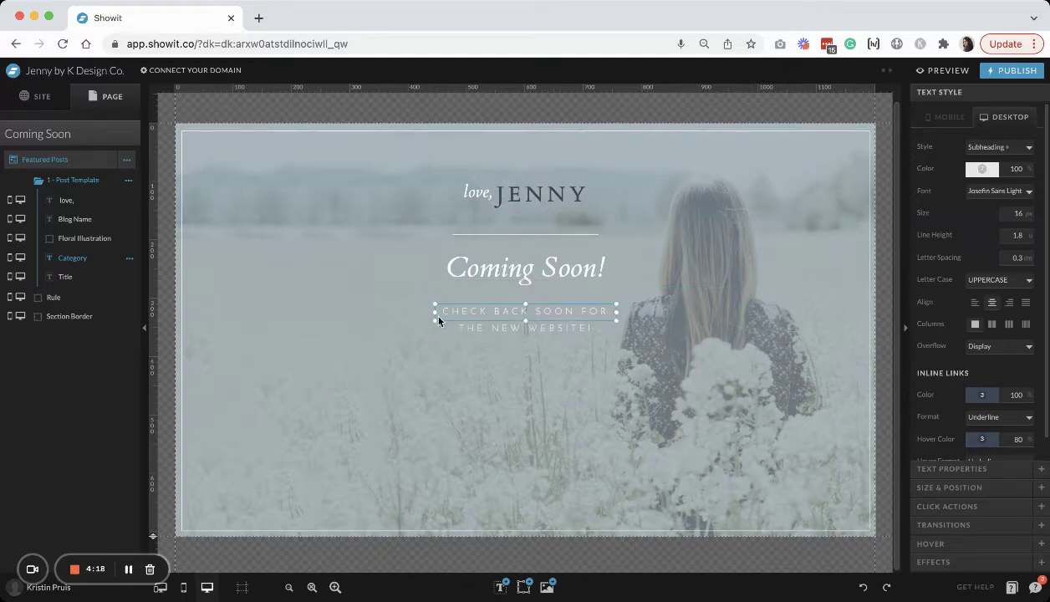
Step: Widen the tagline's text box so it fits on one line, and move the tagline and the title lower on the canvas
{"action": "left_click_drag", "start_coordinate": [434, 316], "coordinate": [278, 312]}
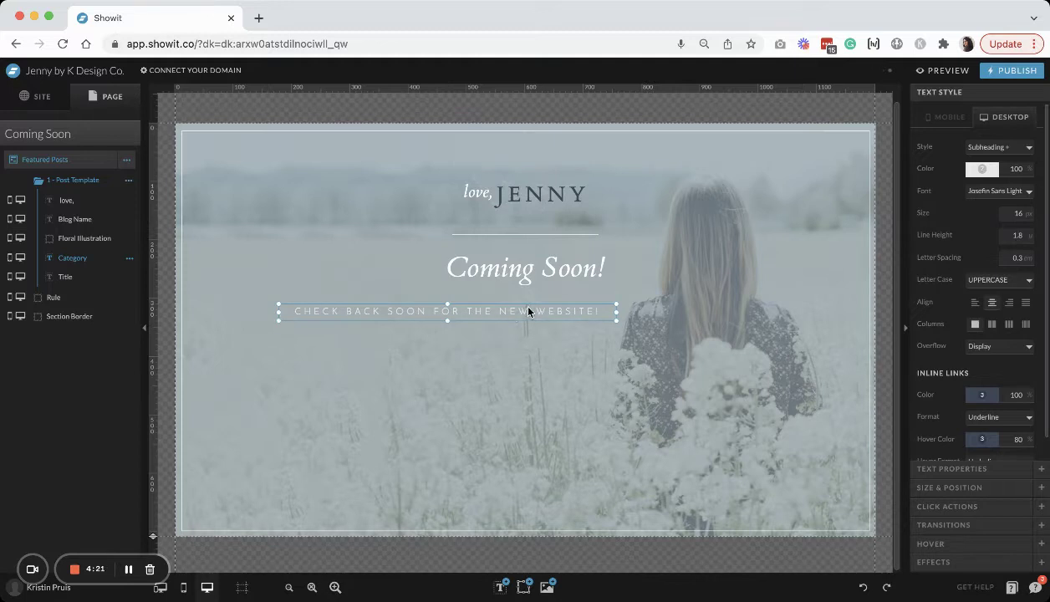
{"action": "left_click_drag", "start_coordinate": [528, 311], "coordinate": [602, 345]}
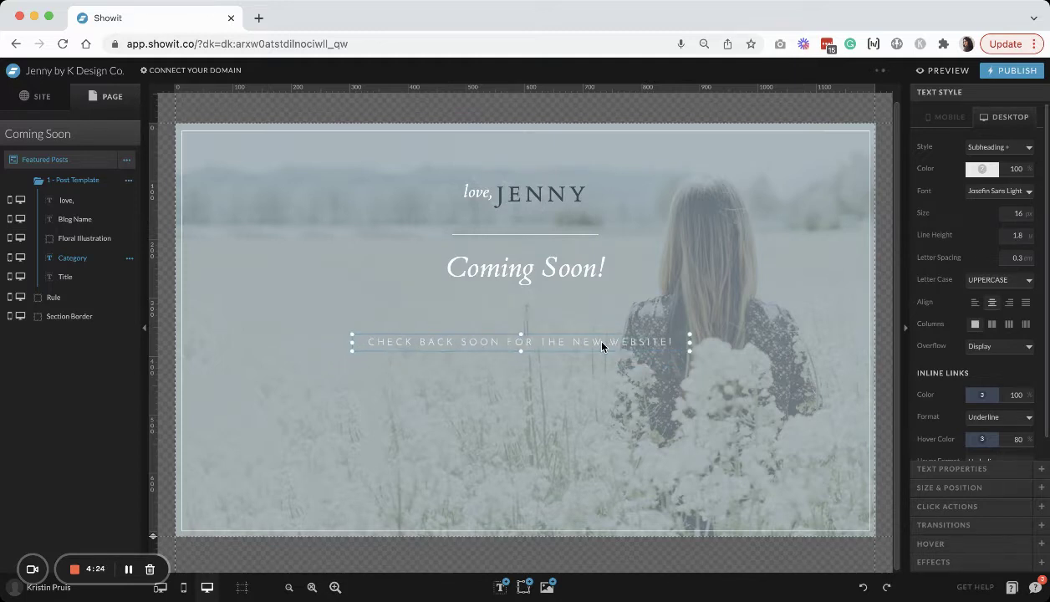
{"action": "left_click_drag", "start_coordinate": [568, 275], "coordinate": [567, 315]}
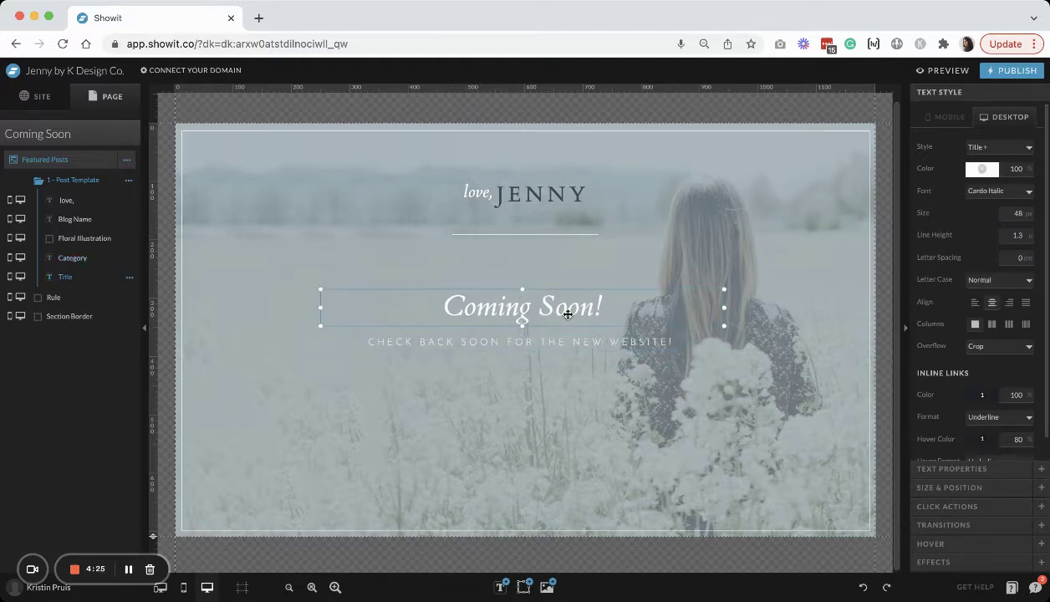
Step: Shift the title and tagline down together slightly and center both horizontally on the canvas and with each other
{"action": "left_click", "coordinate": [581, 345], "text": "shift"}
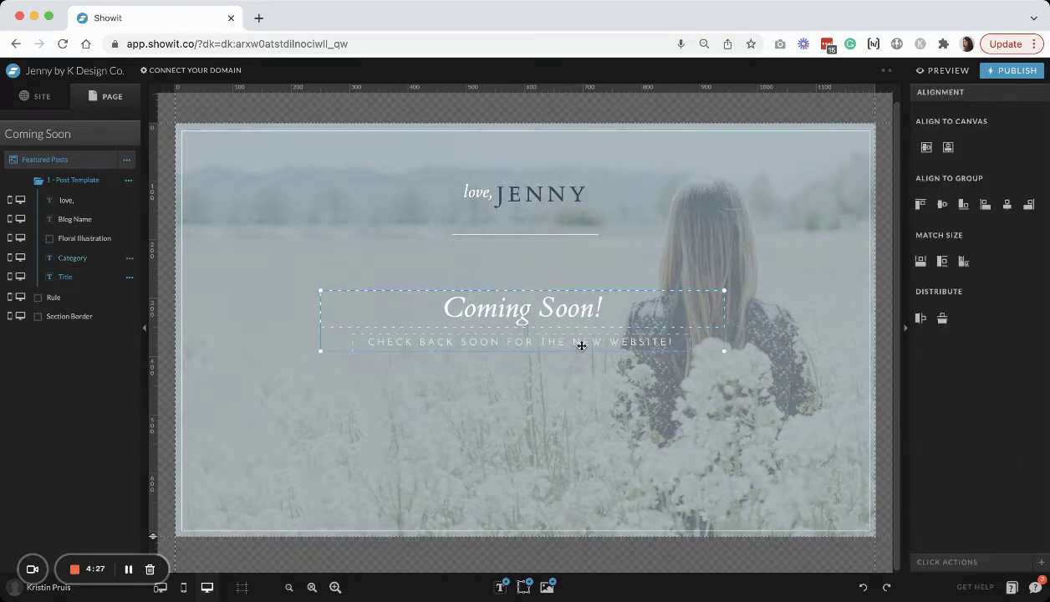
{"action": "left_click_drag", "start_coordinate": [581, 346], "coordinate": [581, 356]}
{"action": "left_click", "coordinate": [926, 147]}
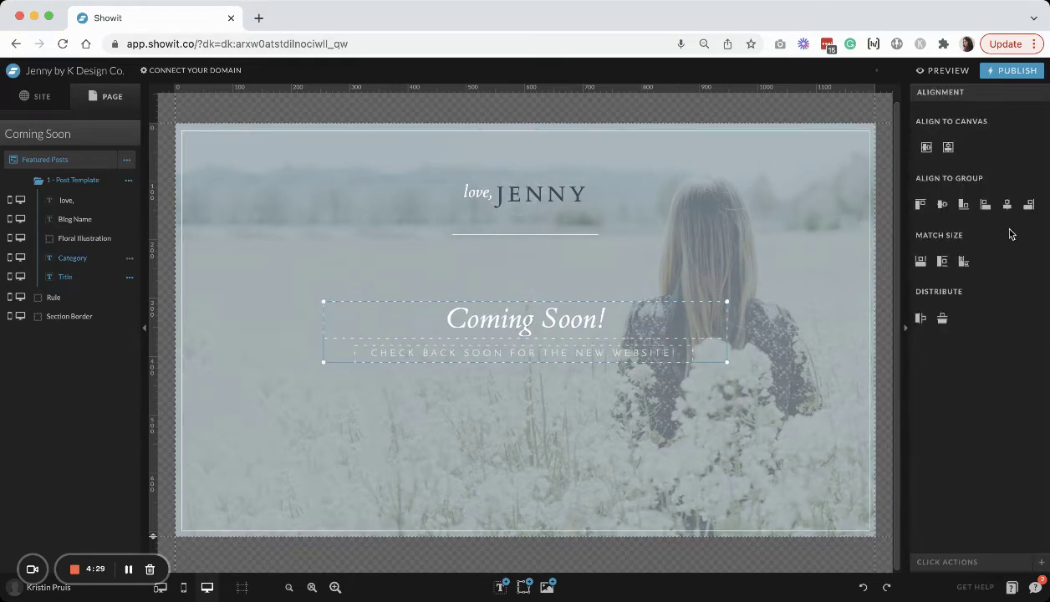
{"action": "left_click", "coordinate": [1006, 204]}
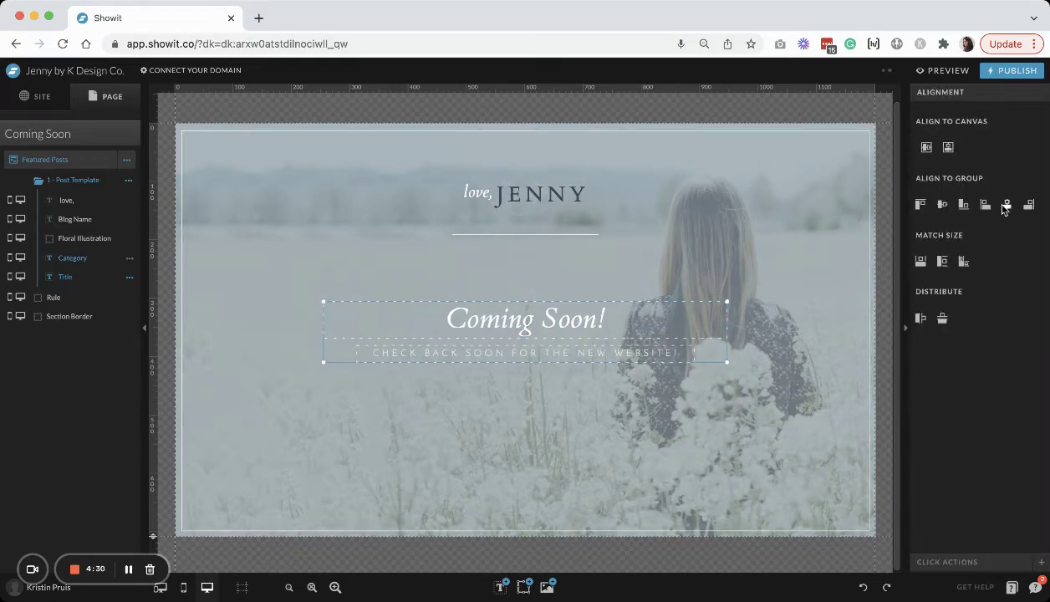
Step: Move the white rule below the tagline, and shift the "love, JENNY" logo with its floral illustration down slightly
{"action": "left_click", "coordinate": [551, 238]}
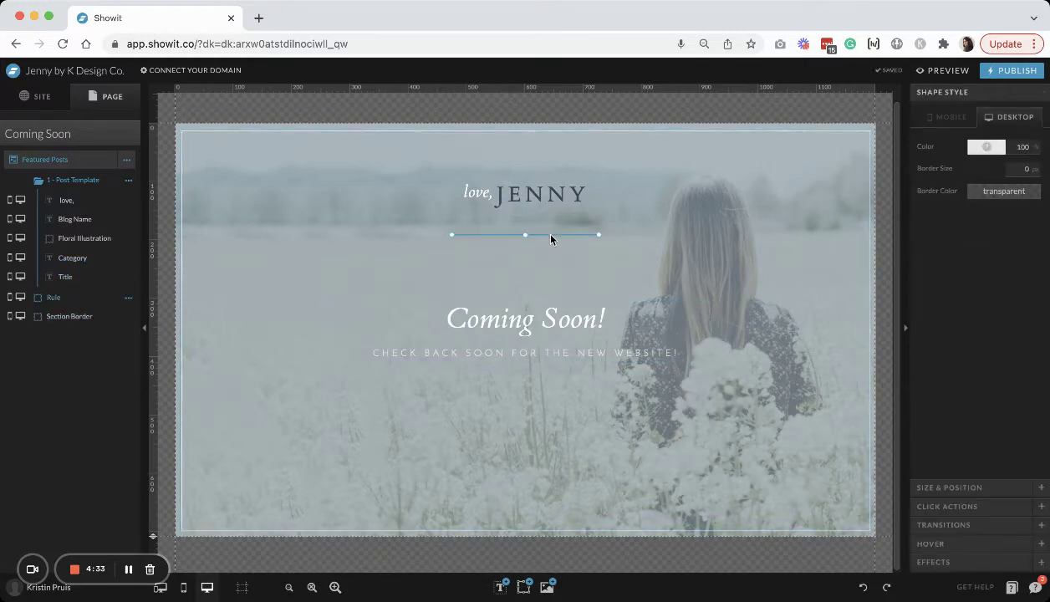
{"action": "left_click_drag", "start_coordinate": [550, 239], "coordinate": [548, 398]}
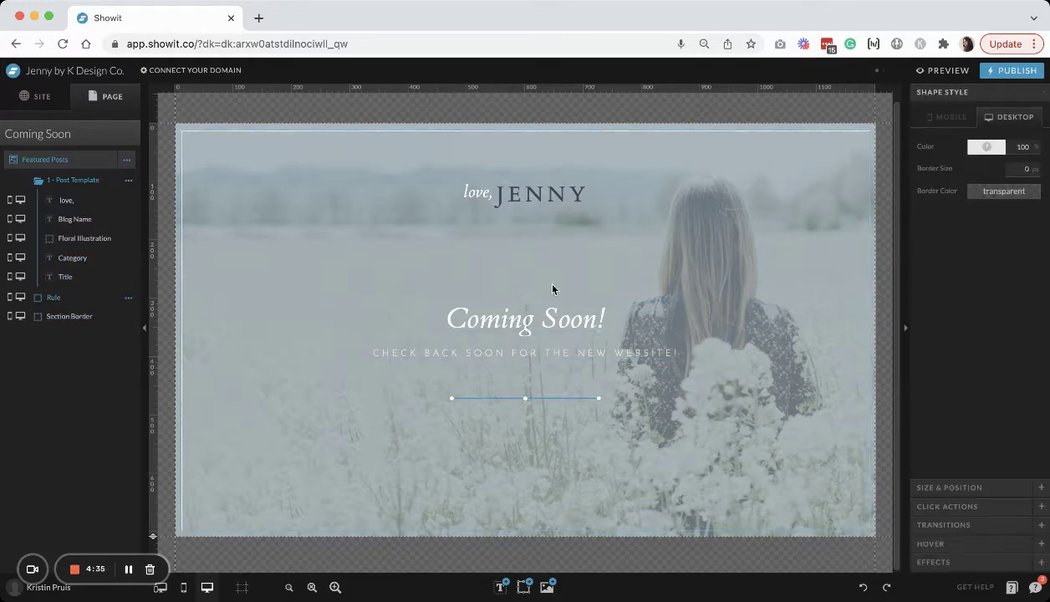
{"action": "left_click", "coordinate": [538, 207]}
{"action": "left_click", "coordinate": [473, 195], "text": "shift"}
{"action": "left_click", "coordinate": [473, 180], "text": "shift"}
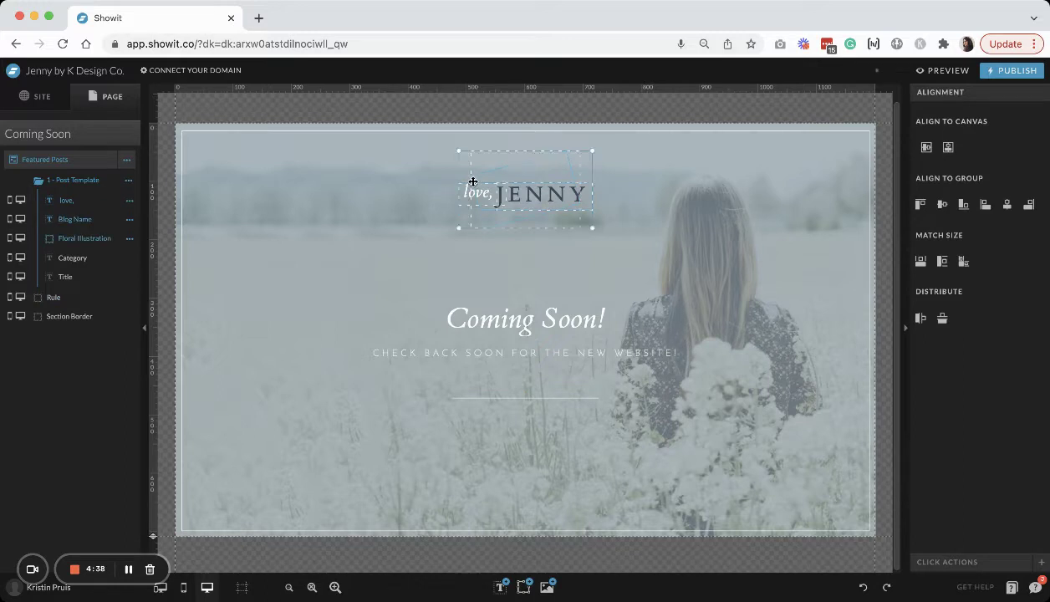
{"action": "left_click_drag", "start_coordinate": [473, 179], "coordinate": [473, 203]}
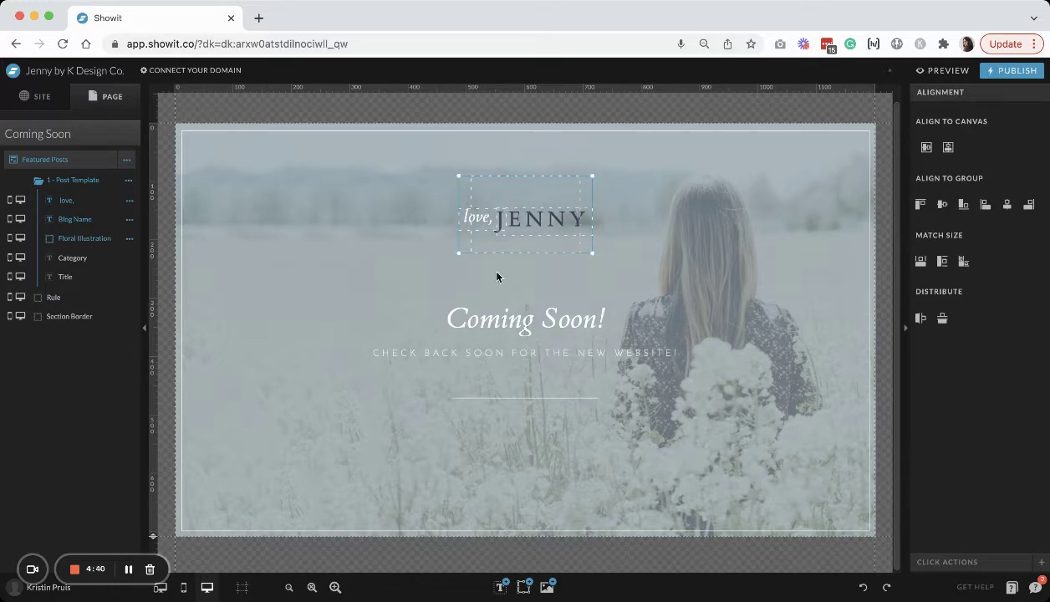
{"action": "left_click", "coordinate": [525, 355]}
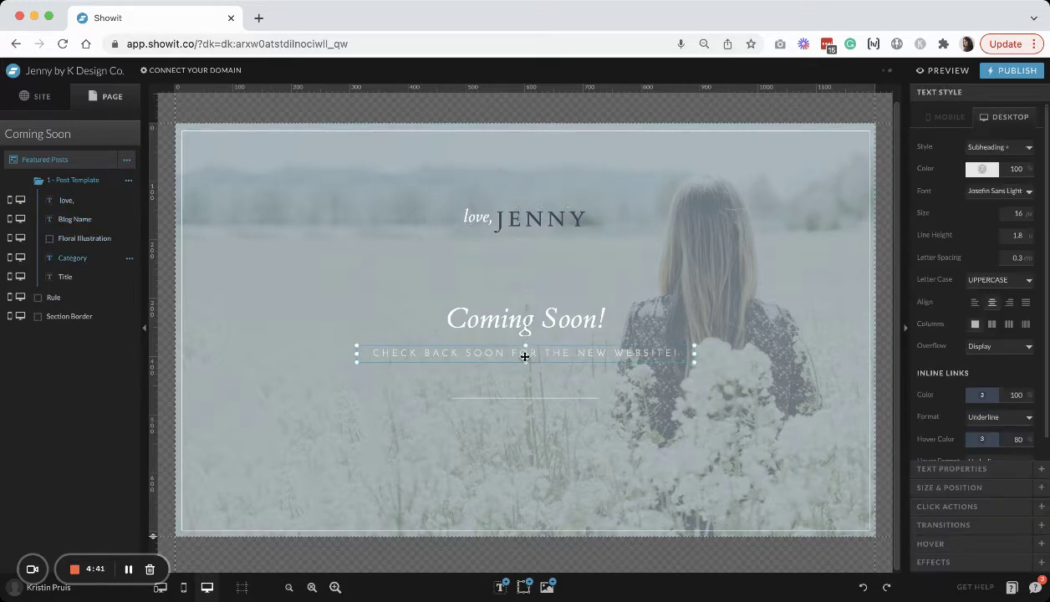
Step: Copy the four social media icons from the footer of the Home (Demo - Delete) page
{"action": "left_click", "coordinate": [42, 98]}
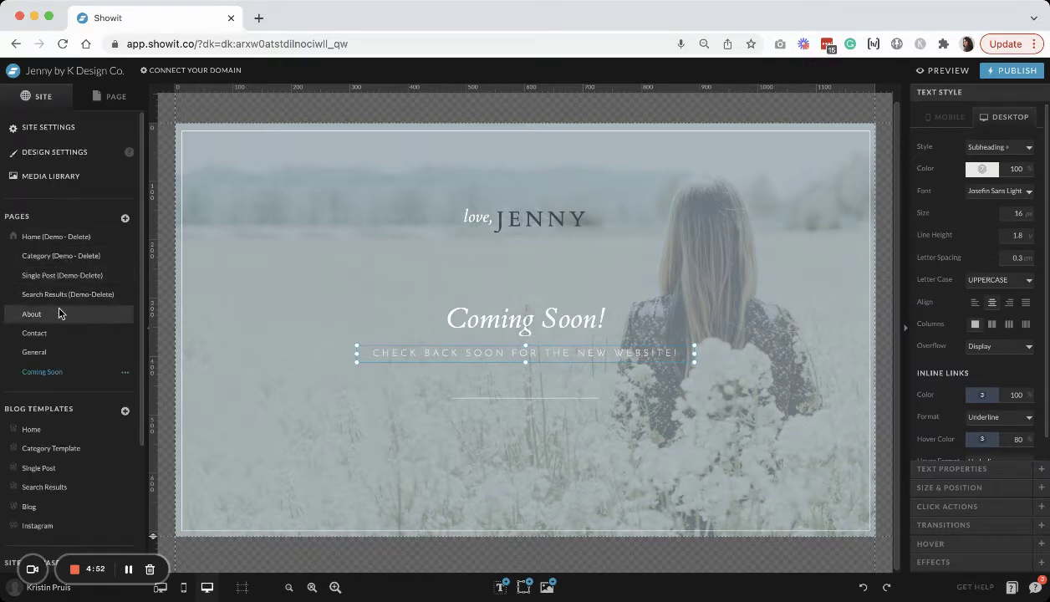
{"action": "left_click", "coordinate": [61, 237]}
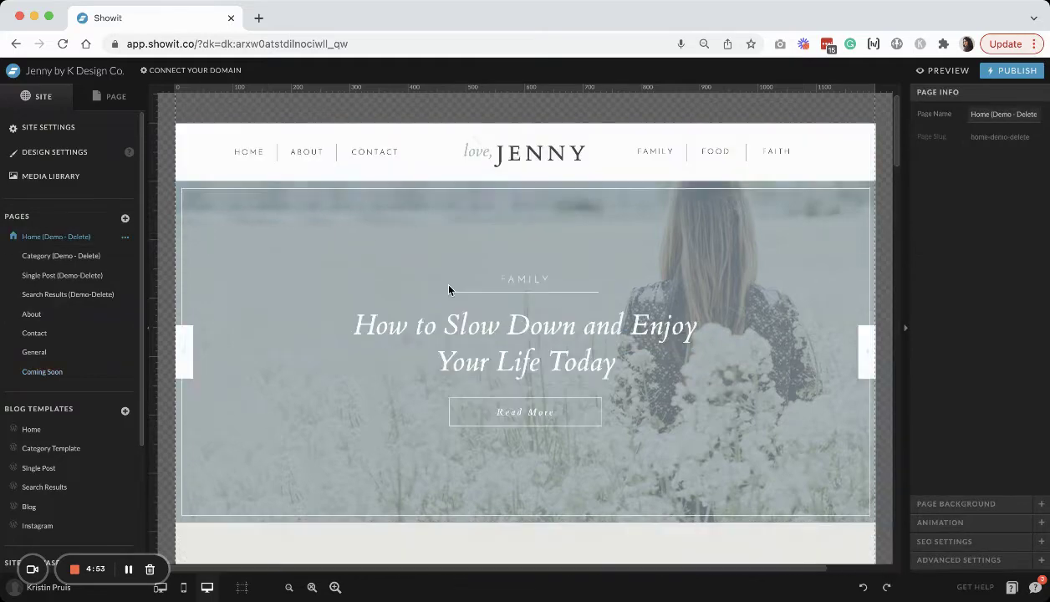
{"action": "scroll", "coordinate": [449, 289], "scroll_direction": "down", "scroll_amount": 15}
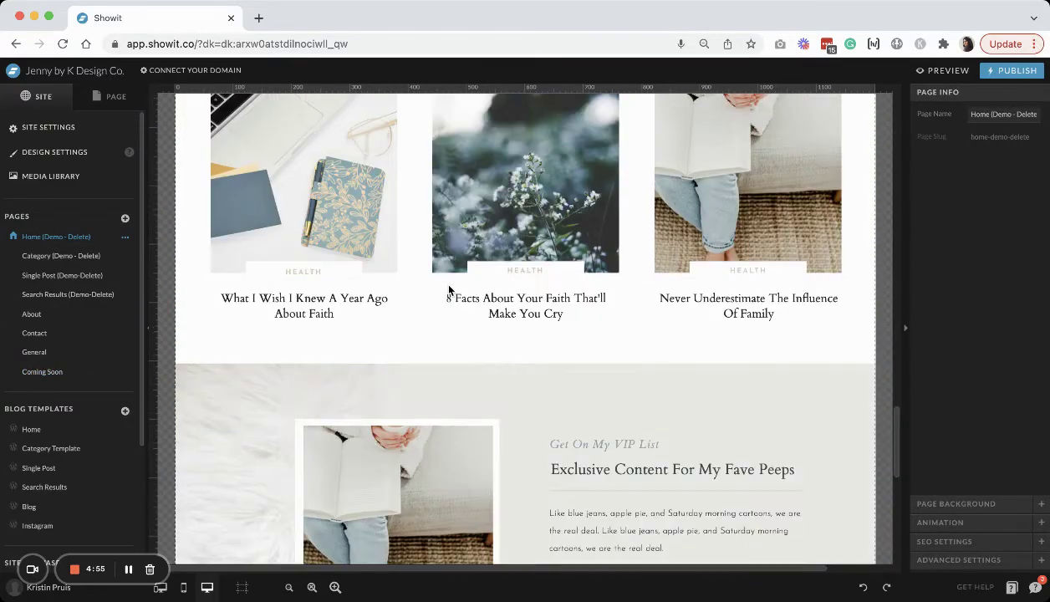
{"action": "scroll", "coordinate": [448, 289], "scroll_direction": "down", "scroll_amount": 10}
{"action": "left_click", "coordinate": [531, 394]}
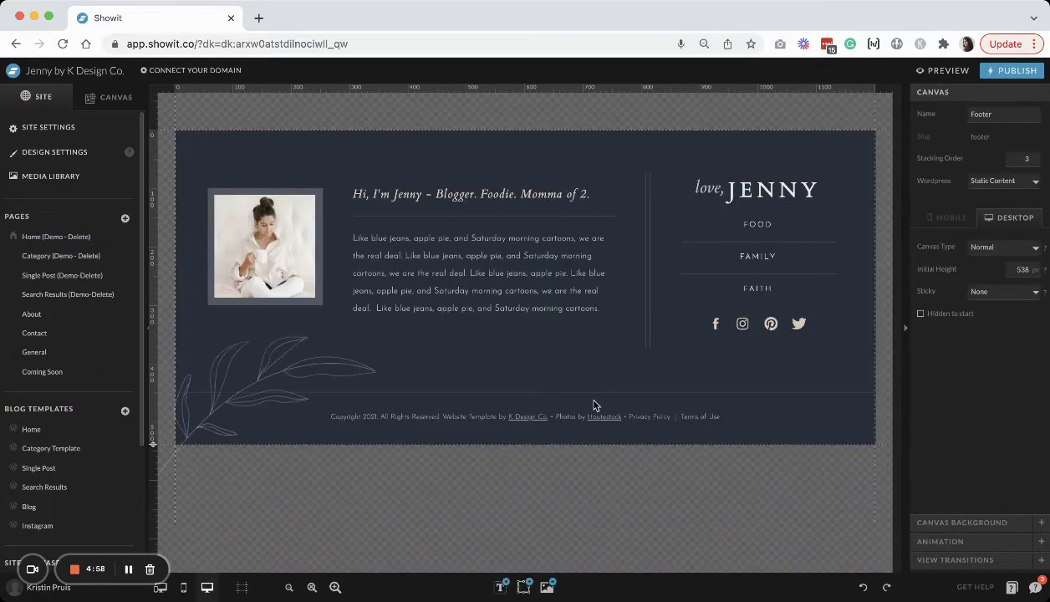
{"action": "left_click", "coordinate": [712, 321]}
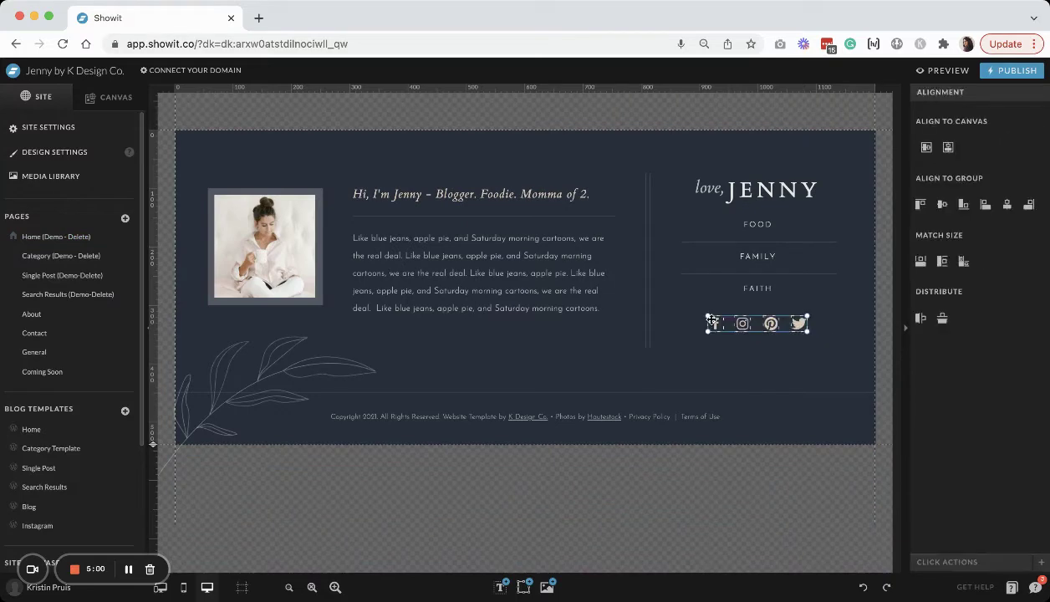
Step: Paste the social icons into the Featured Posts canvas of the Coming Soon page and place them below the rule
{"action": "left_click", "coordinate": [42, 371]}
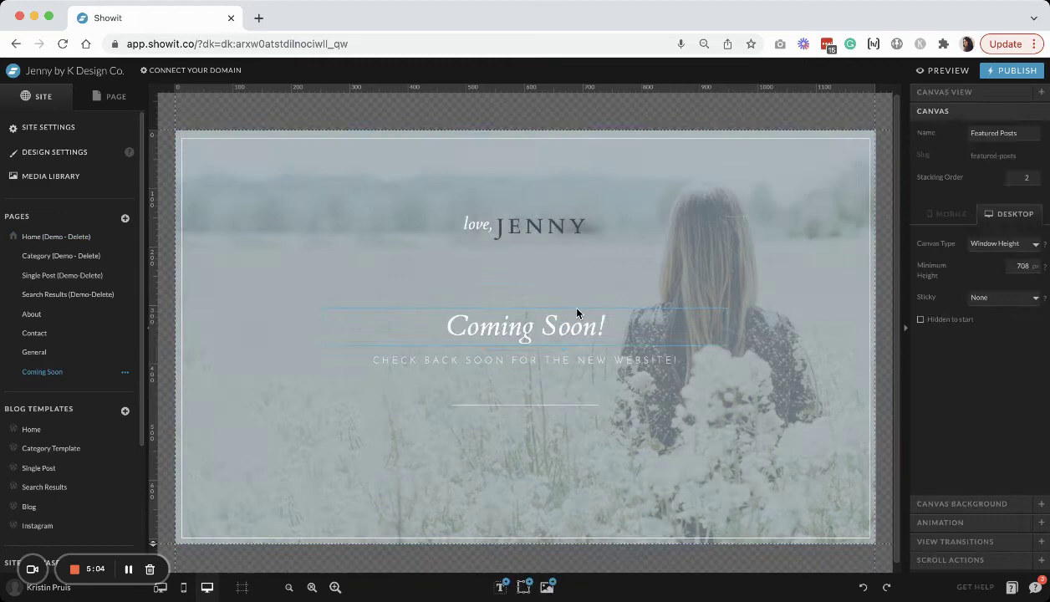
{"action": "key", "text": "ctrl+v"}
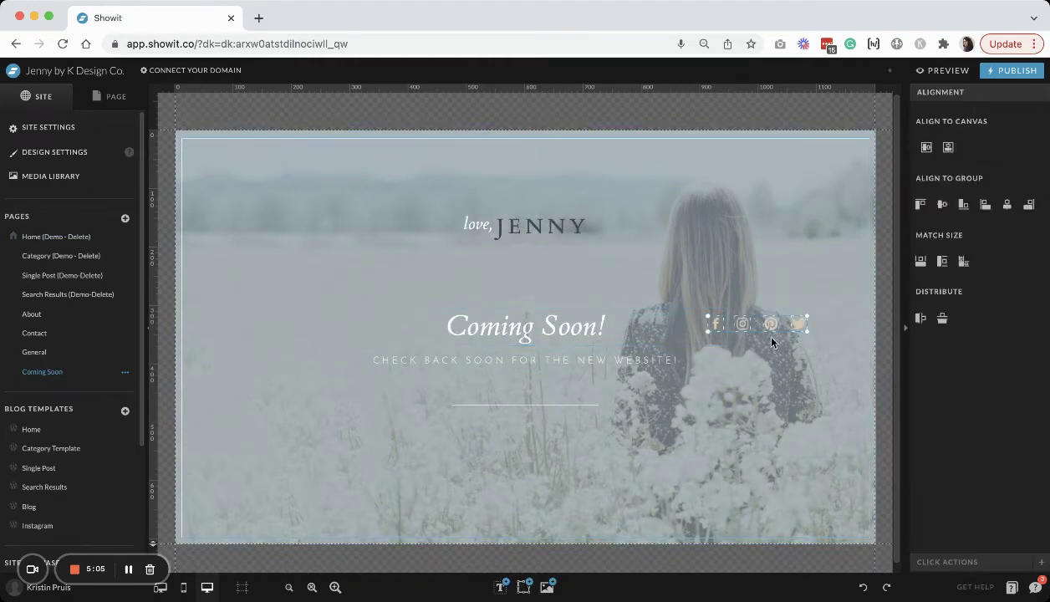
{"action": "left_click_drag", "start_coordinate": [756, 321], "coordinate": [540, 456]}
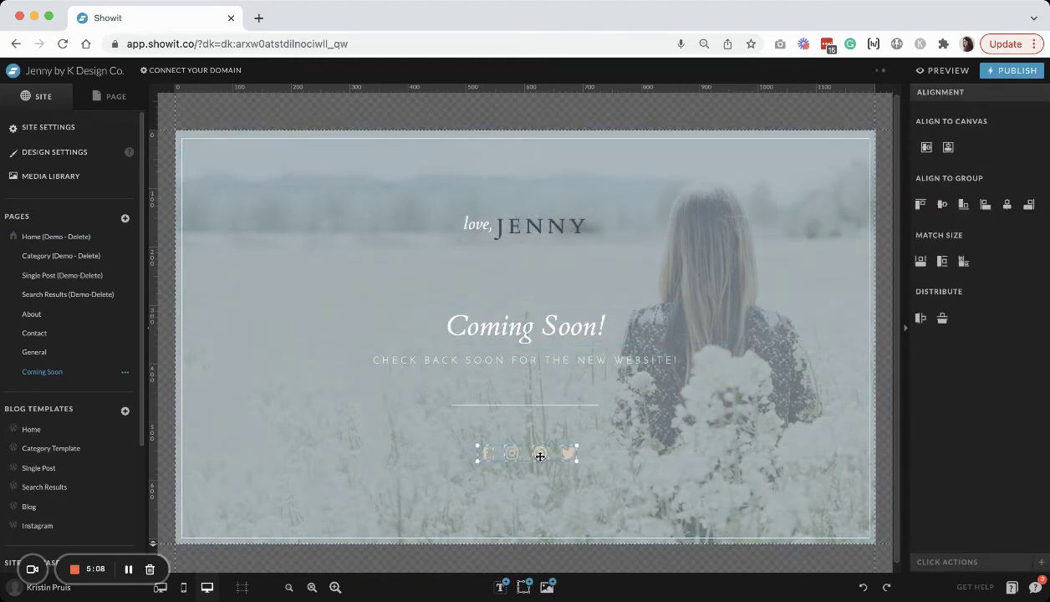
Step: Change the color of the Facebook and Instagram icons to white
{"action": "left_click", "coordinate": [510, 455]}
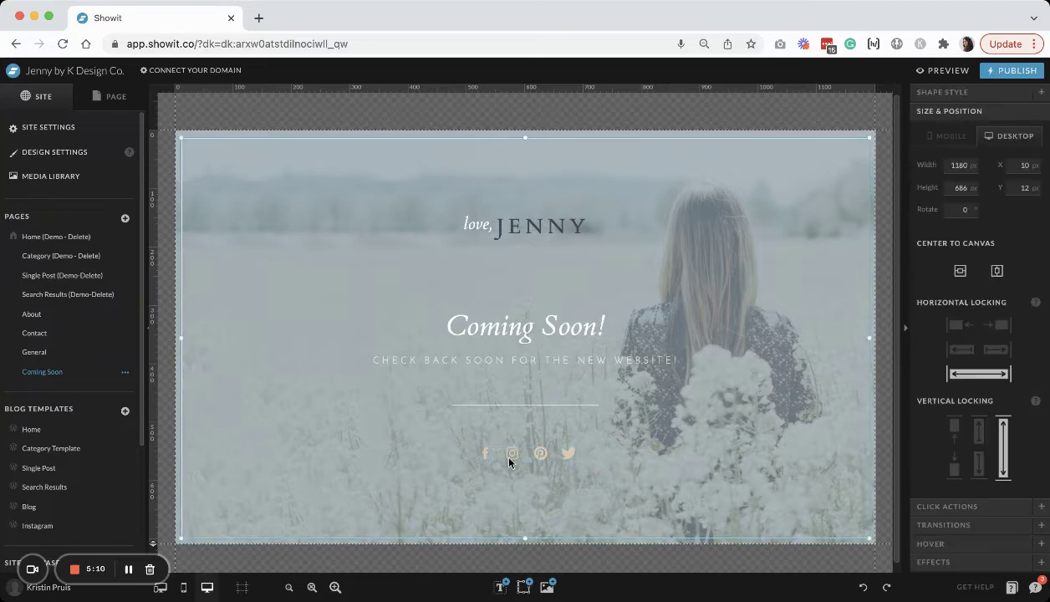
{"action": "left_click", "coordinate": [481, 447]}
{"action": "left_click", "coordinate": [924, 103]}
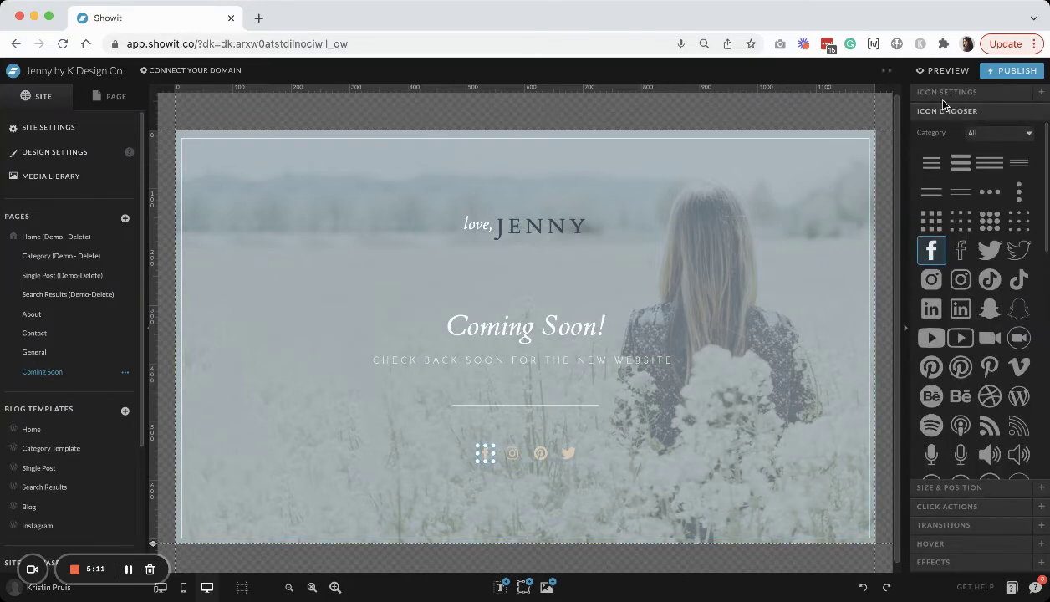
{"action": "left_click", "coordinate": [943, 95]}
{"action": "left_click", "coordinate": [988, 246]}
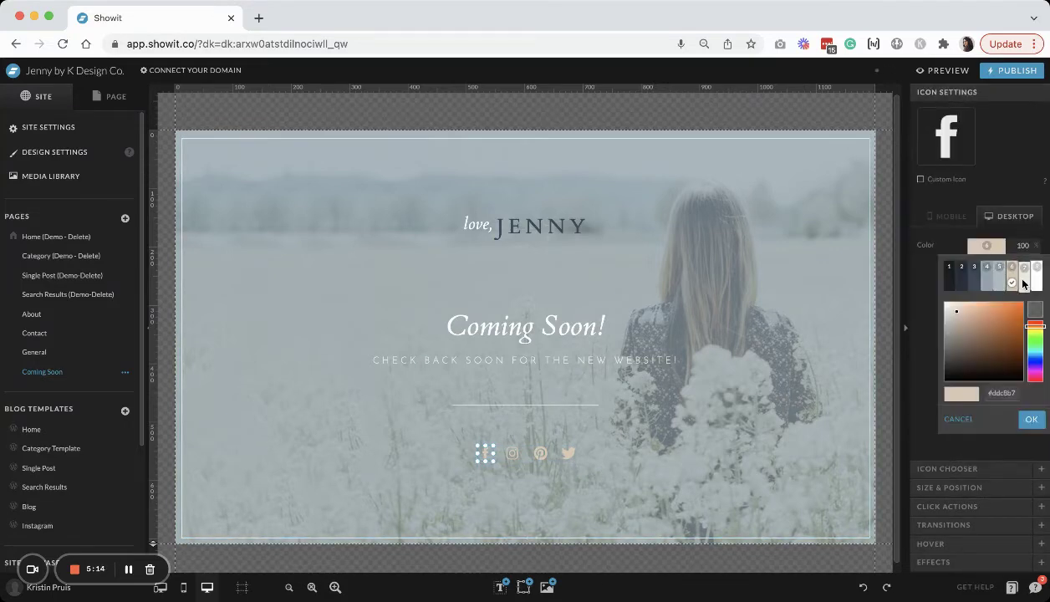
{"action": "left_click", "coordinate": [535, 452]}
{"action": "left_click", "coordinate": [512, 453]}
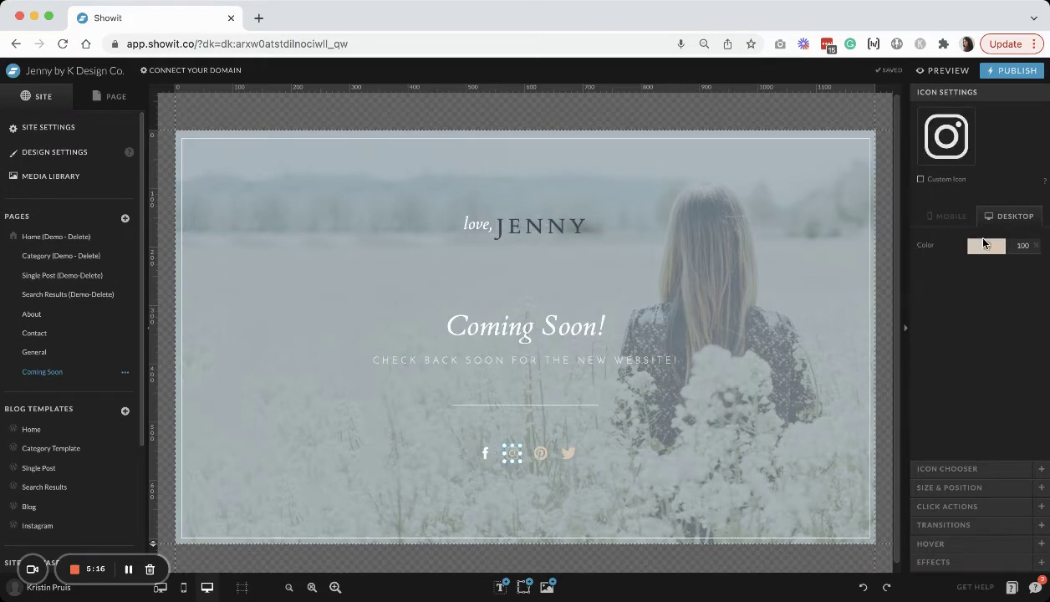
{"action": "left_click", "coordinate": [984, 244]}
{"action": "left_click", "coordinate": [953, 265]}
{"action": "left_click", "coordinate": [1030, 419]}
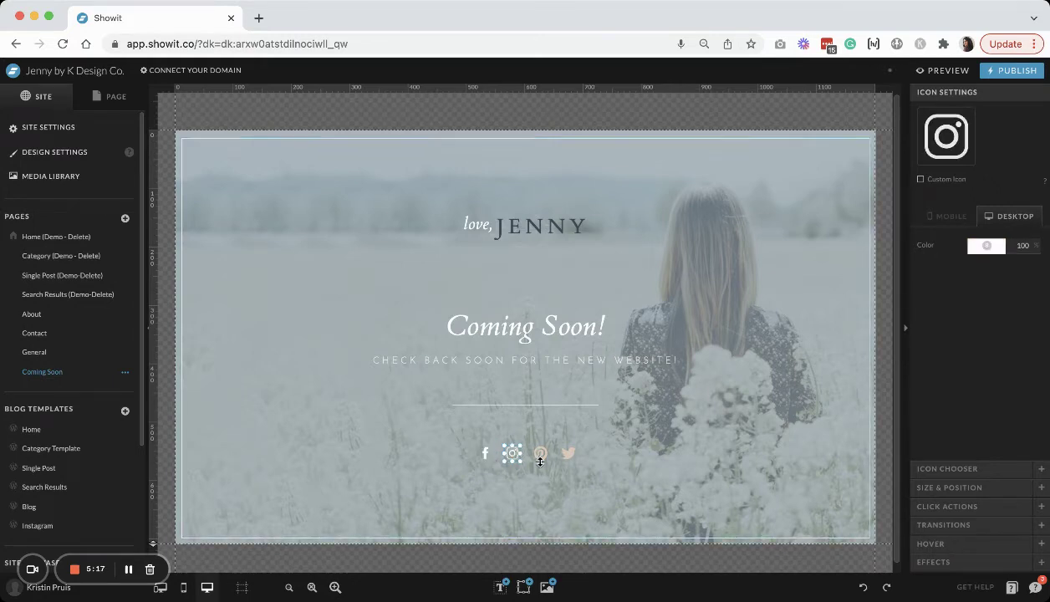
Step: Change the color of the Pinterest and Twitter icons to white
{"action": "left_click", "coordinate": [539, 453]}
{"action": "left_click", "coordinate": [986, 245]}
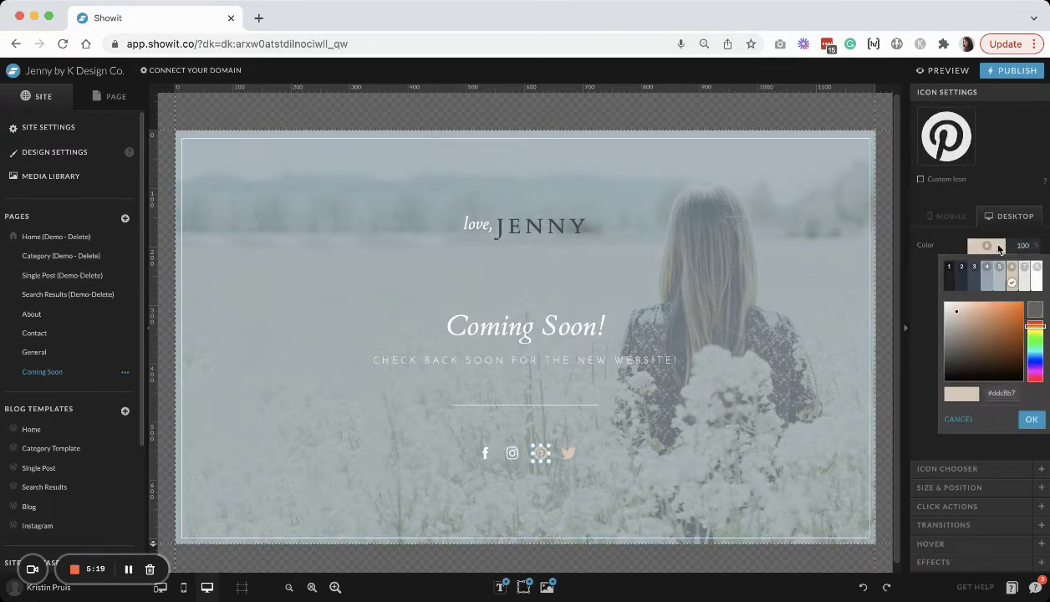
{"action": "left_click", "coordinate": [1037, 273]}
{"action": "left_click", "coordinate": [568, 452]}
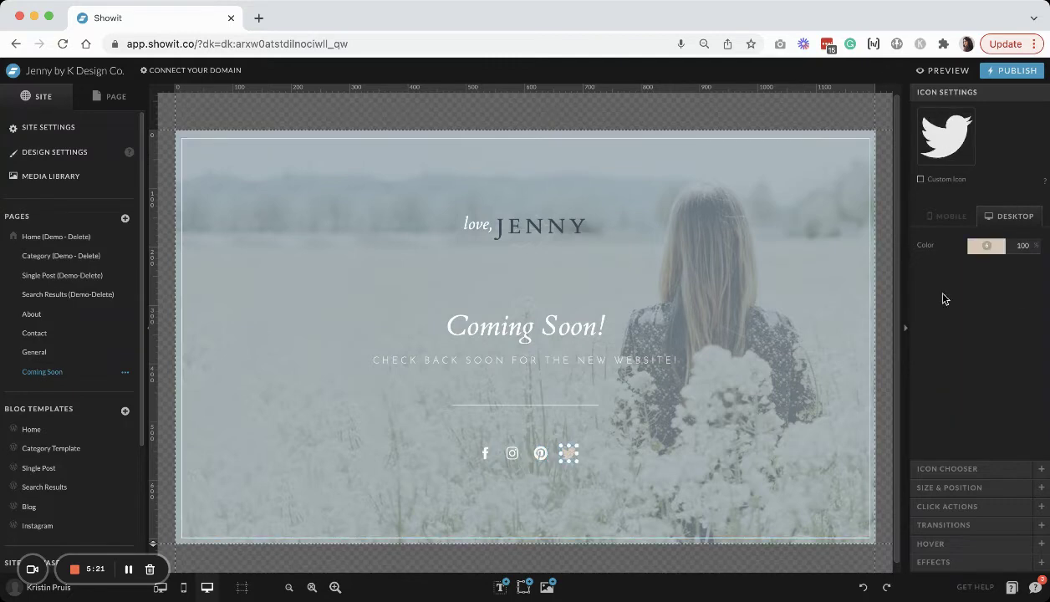
{"action": "left_click", "coordinate": [971, 250]}
{"action": "left_click", "coordinate": [1023, 275]}
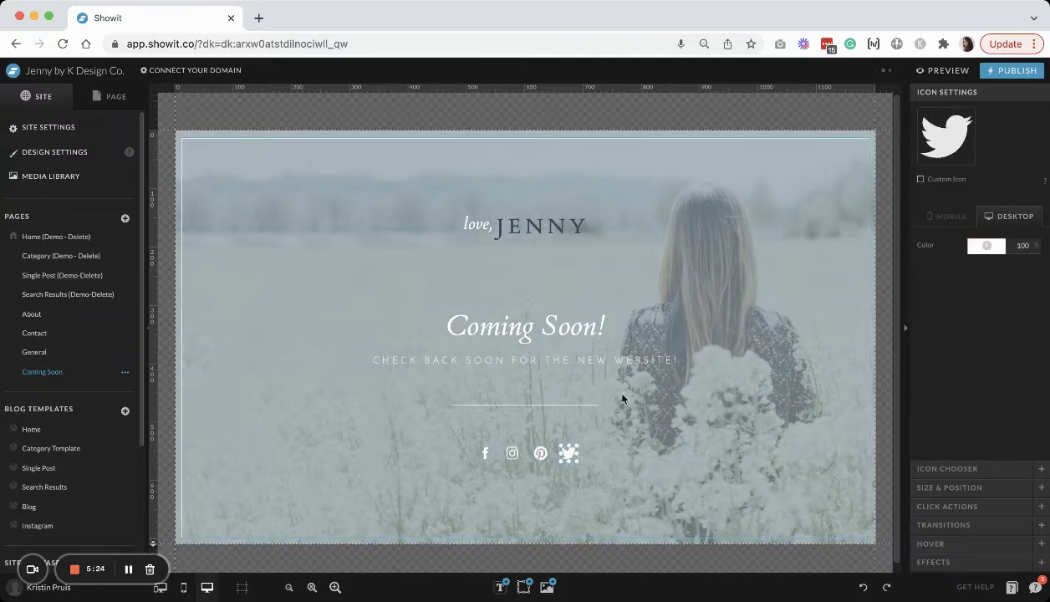
Step: Check the link URL in the click actions of the Facebook, Instagram, Pinterest and Twitter icons
{"action": "left_click", "coordinate": [484, 452]}
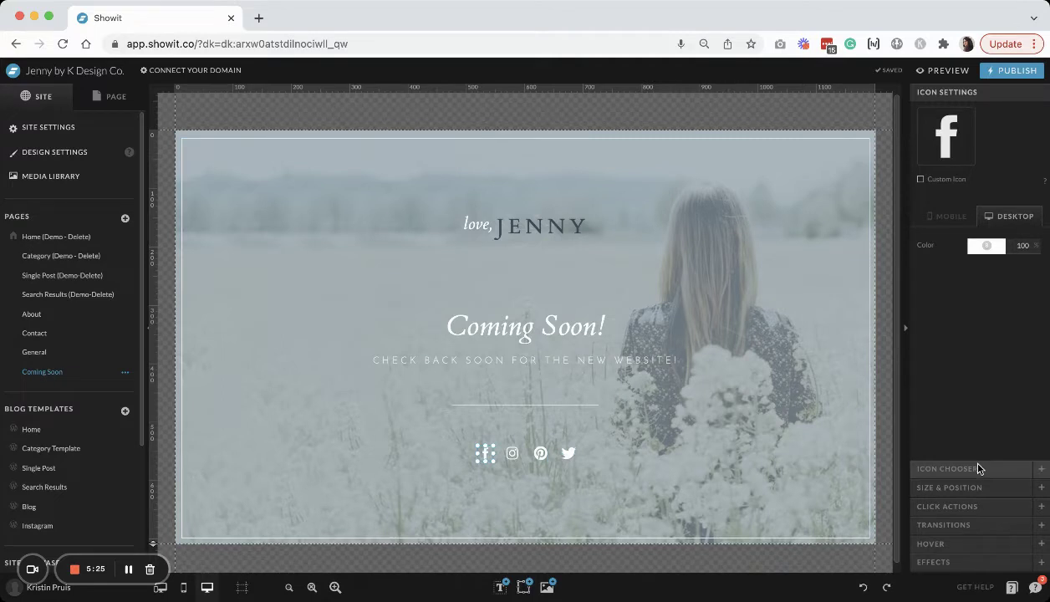
{"action": "left_click", "coordinate": [966, 505]}
{"action": "left_click_drag", "start_coordinate": [967, 228], "coordinate": [997, 235]}
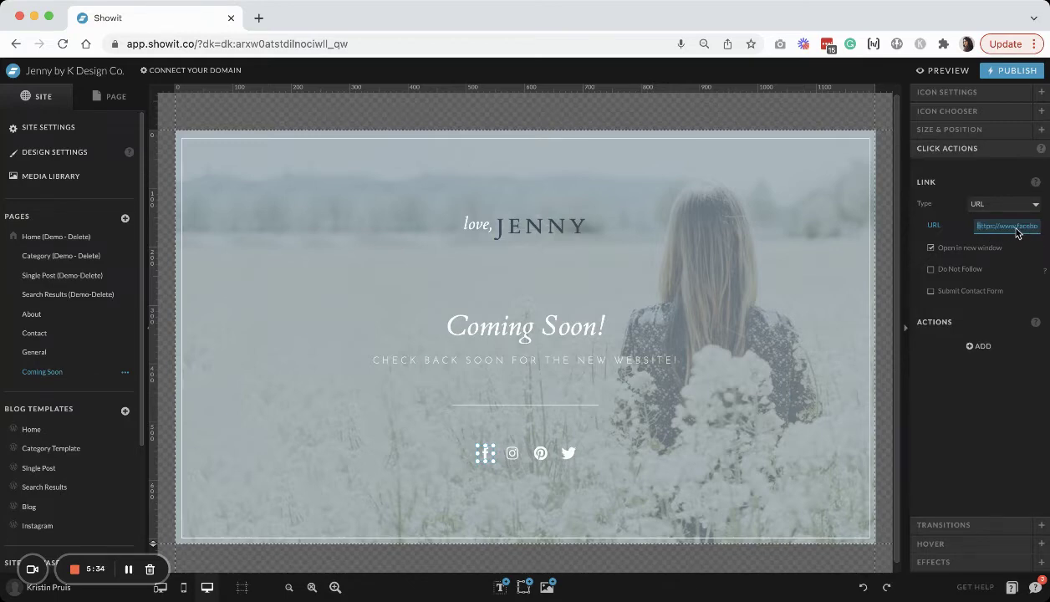
{"action": "left_click", "coordinate": [512, 452]}
{"action": "left_click", "coordinate": [540, 453]}
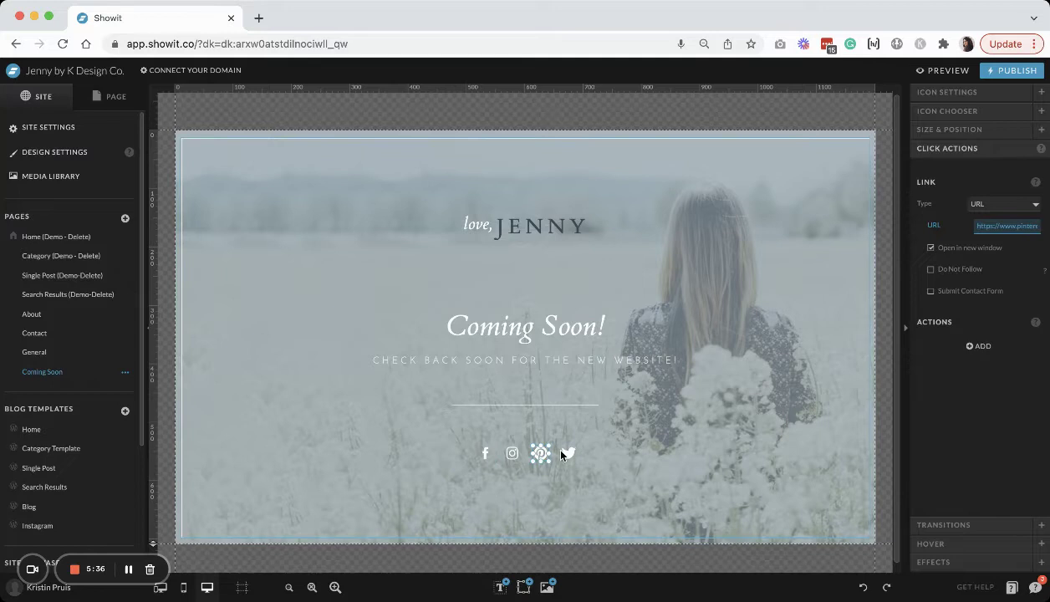
{"action": "left_click", "coordinate": [567, 453]}
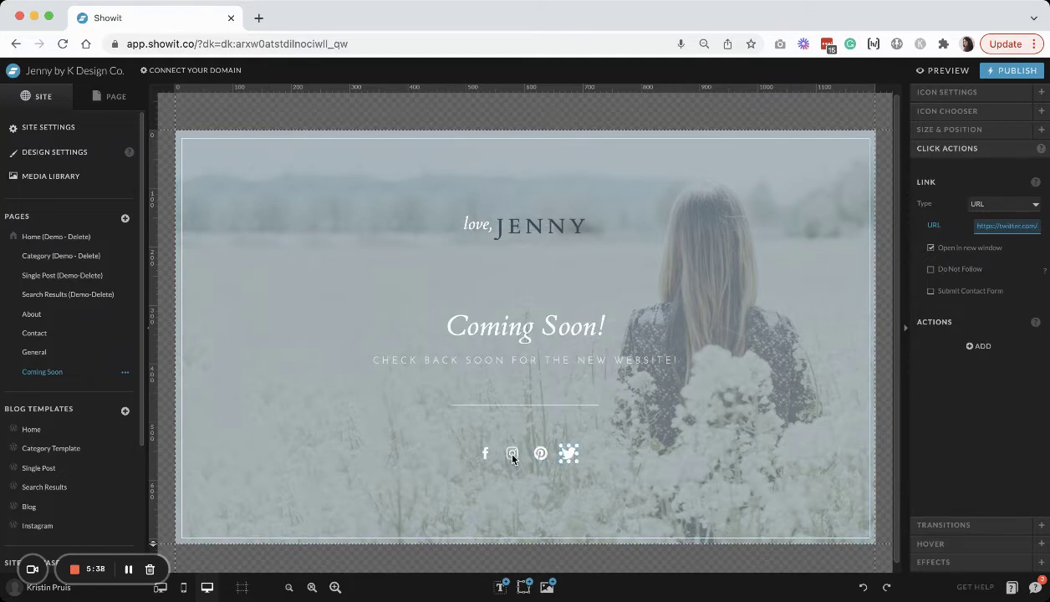
Step: Select all four social icons together and center them horizontally on the canvas
{"action": "left_click_drag", "start_coordinate": [477, 444], "coordinate": [519, 461]}
{"action": "left_click", "coordinate": [541, 453], "text": "shift"}
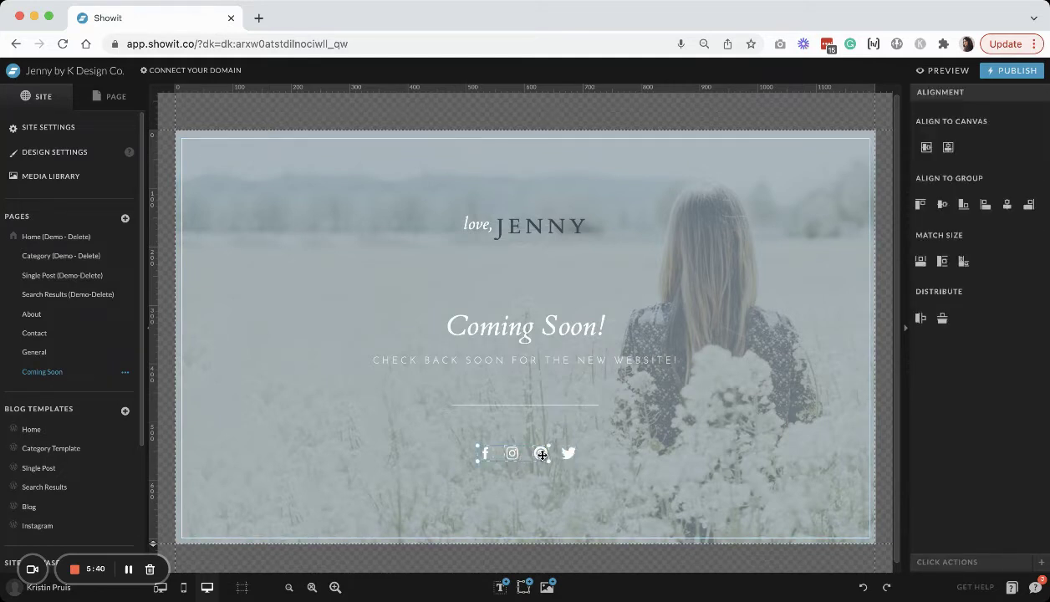
{"action": "left_click", "coordinate": [569, 453], "text": "shift"}
{"action": "left_click", "coordinate": [926, 147]}
Step: Set the "Coming Soon!" title's font size to 64 px, enlarge its text box to fit, and shift it up slightly
{"action": "left_click", "coordinate": [553, 324]}
{"action": "double_click", "coordinate": [550, 323]}
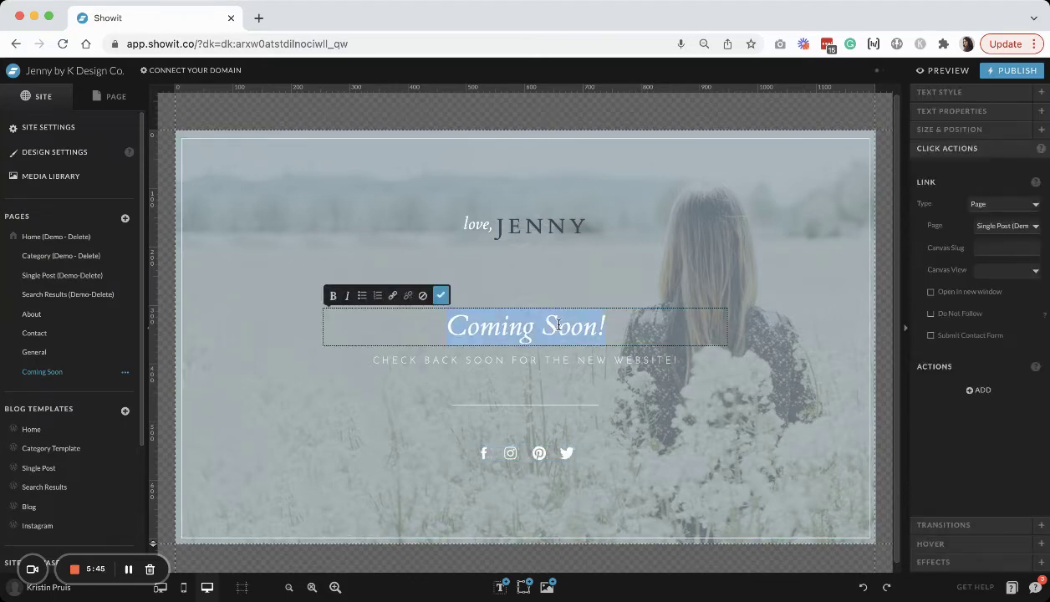
{"action": "left_click", "coordinate": [938, 93]}
{"action": "left_click", "coordinate": [1007, 214]}
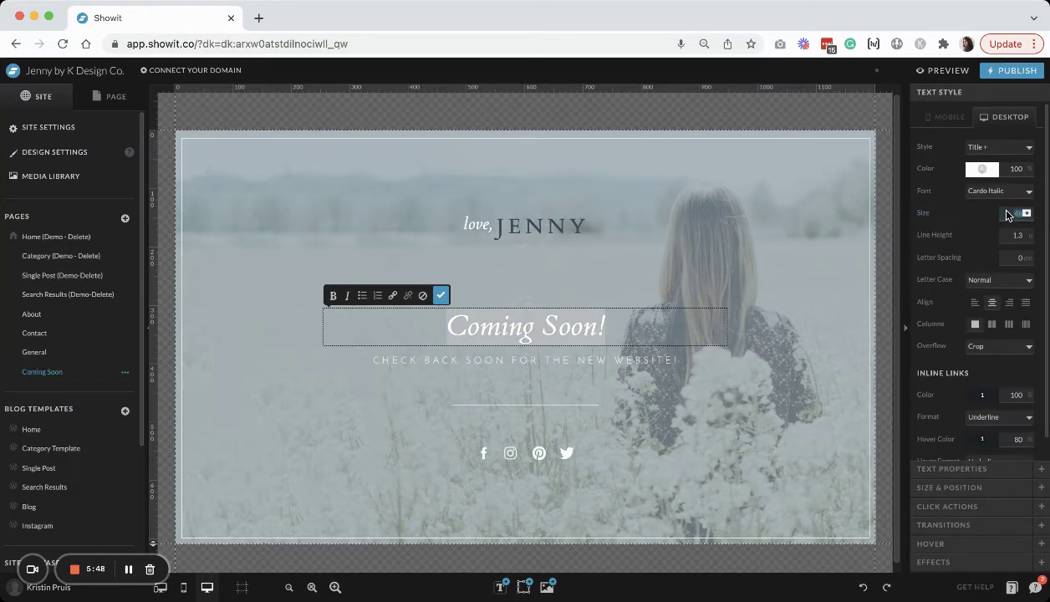
{"action": "type", "text": "64"}
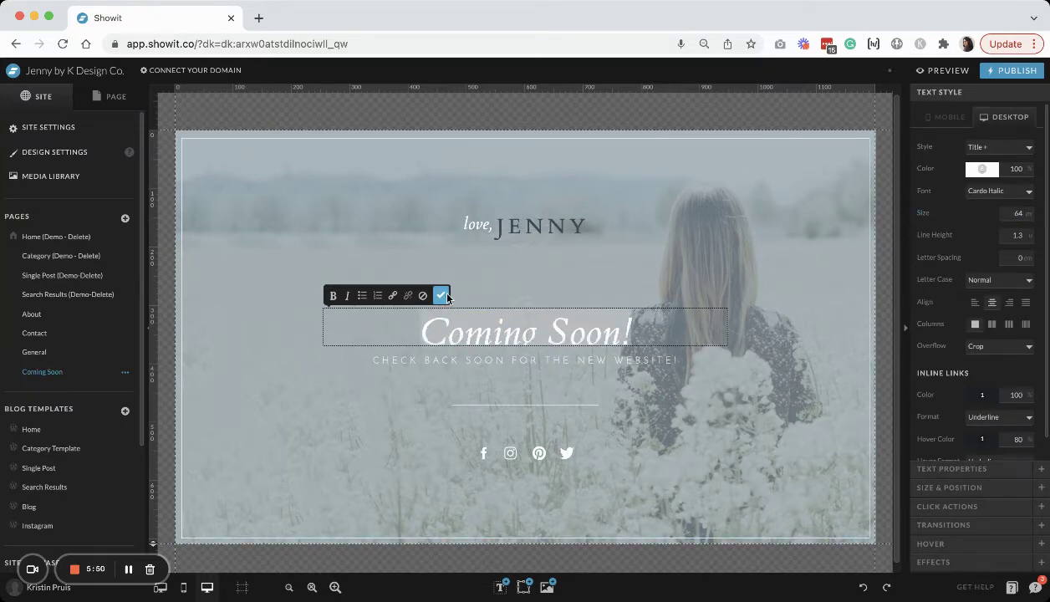
{"action": "left_click", "coordinate": [553, 338]}
{"action": "left_click_drag", "start_coordinate": [525, 346], "coordinate": [539, 319]}
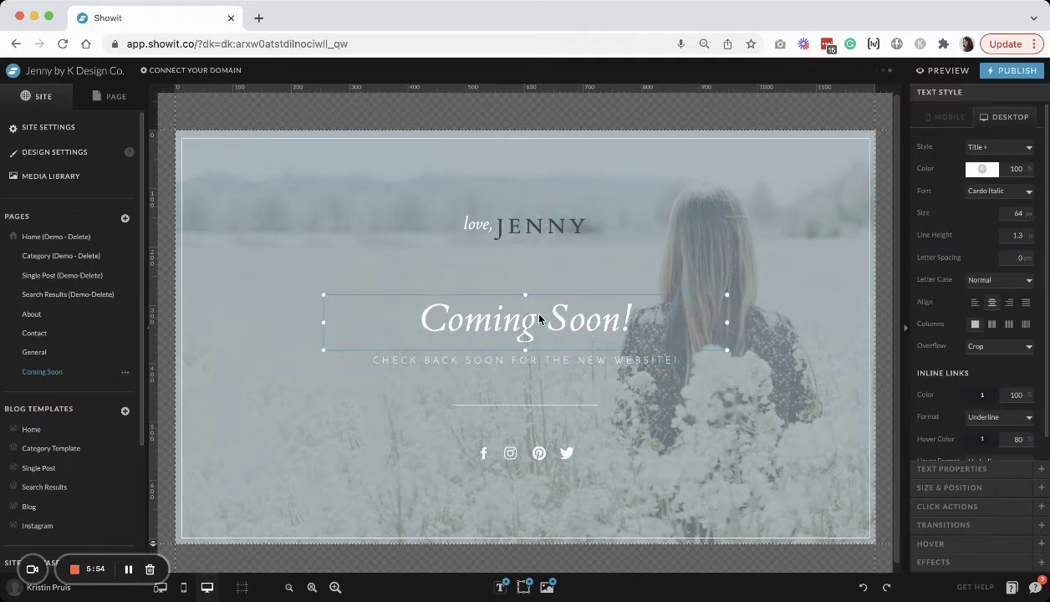
{"action": "left_click", "coordinate": [890, 339]}
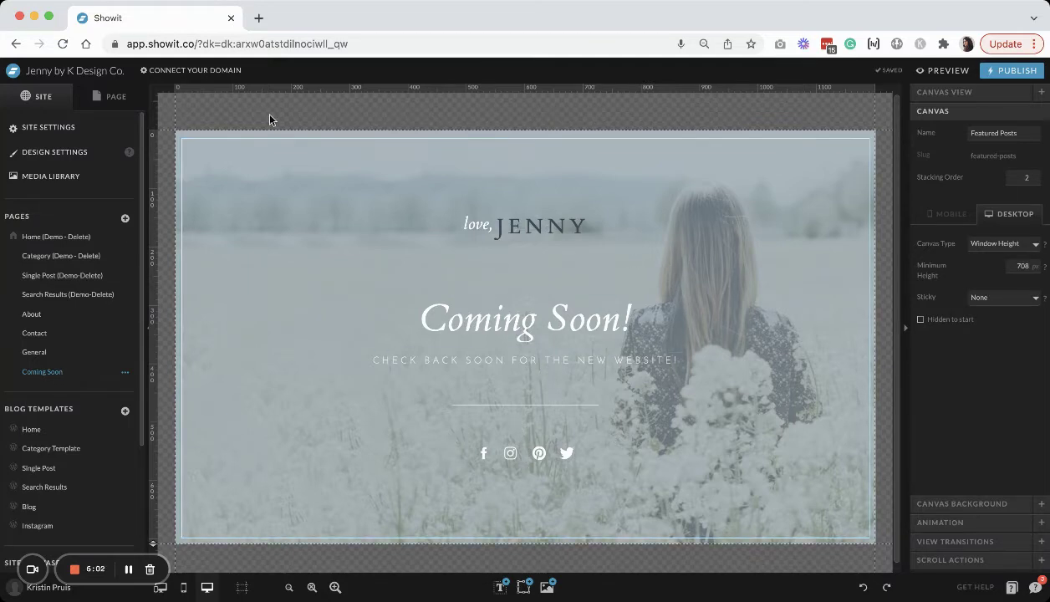
Step: Switch to the mobile layout and change the color of the logo's "love," text to white
{"action": "left_click", "coordinate": [184, 588]}
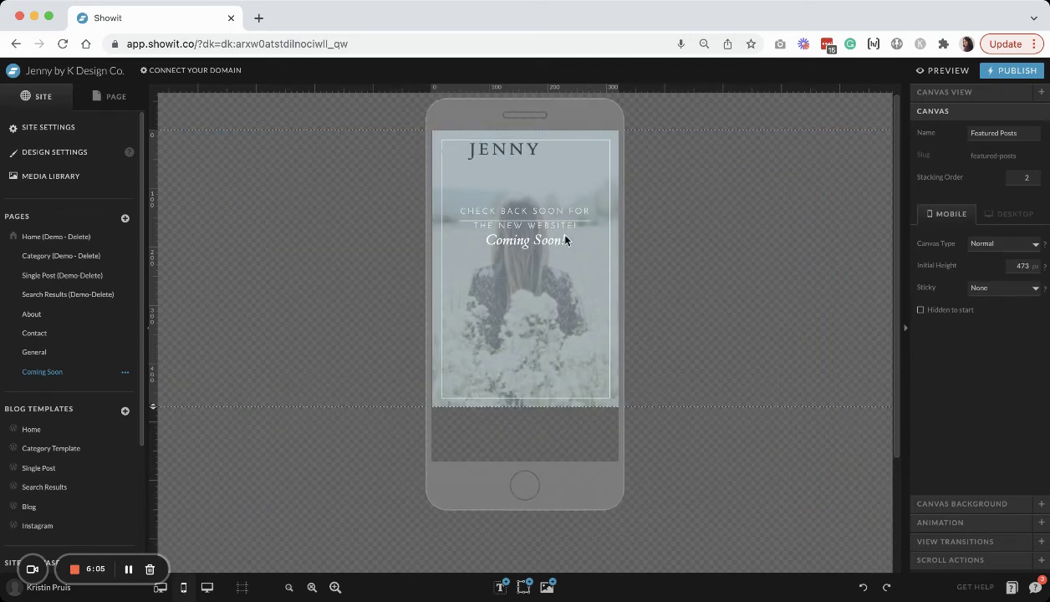
{"action": "left_click", "coordinate": [513, 151]}
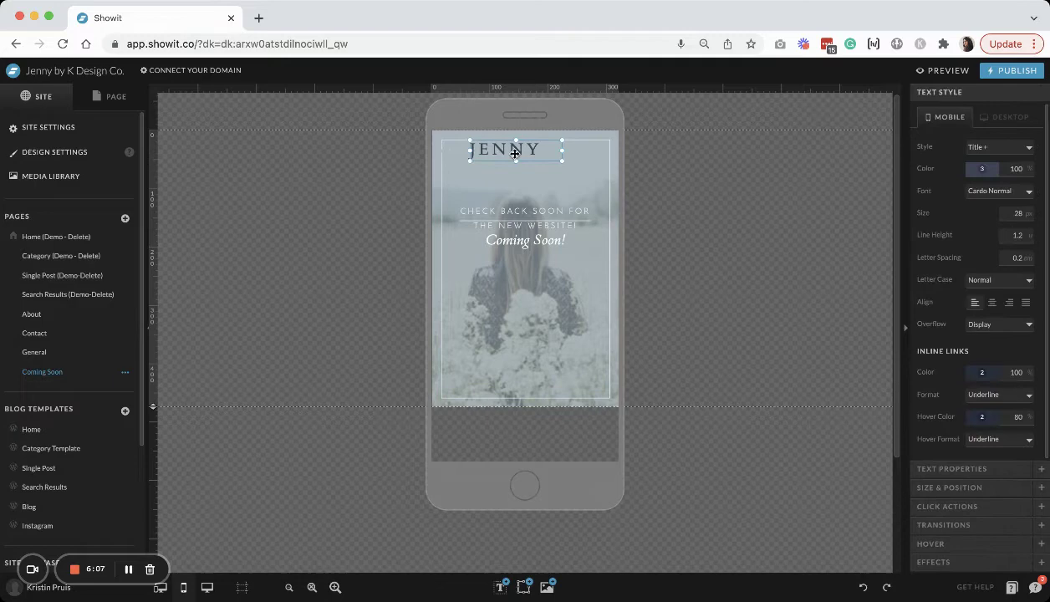
{"action": "left_click", "coordinate": [459, 151]}
{"action": "left_click", "coordinate": [982, 168]}
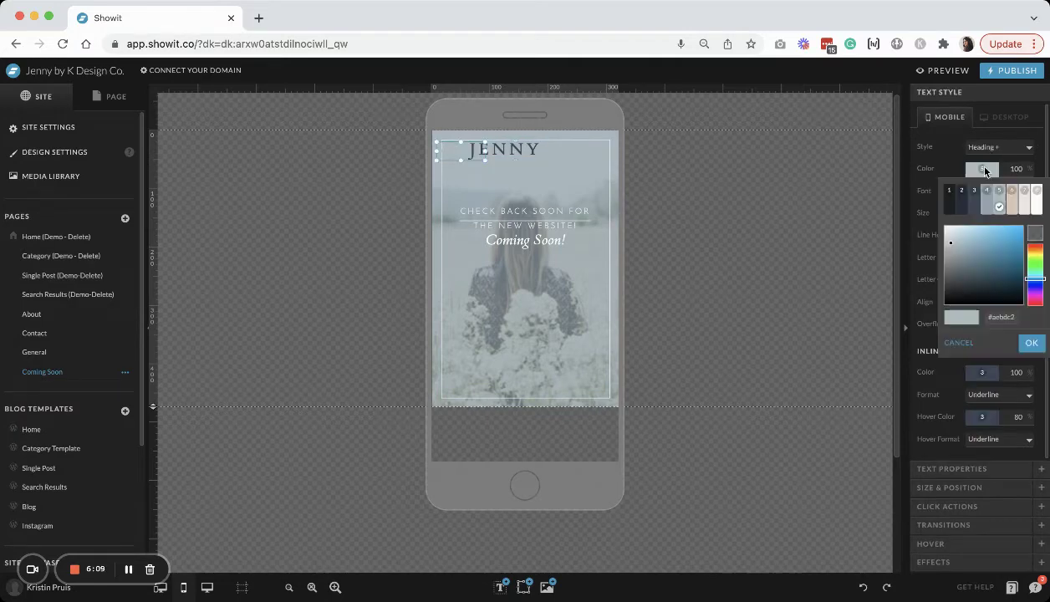
{"action": "left_click", "coordinate": [1023, 199]}
{"action": "left_click", "coordinate": [506, 154]}
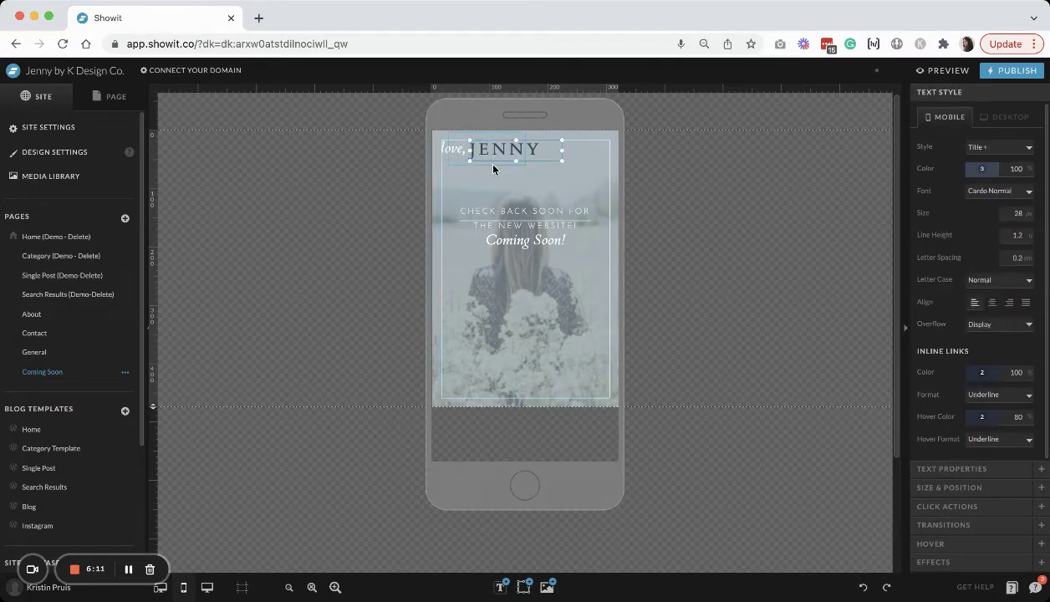
Step: Arrange the mobile layout with the logo centered near the top and the tagline and divider line stacked below the "Coming Soon!" title
{"action": "left_click", "coordinate": [486, 168], "text": "shift"}
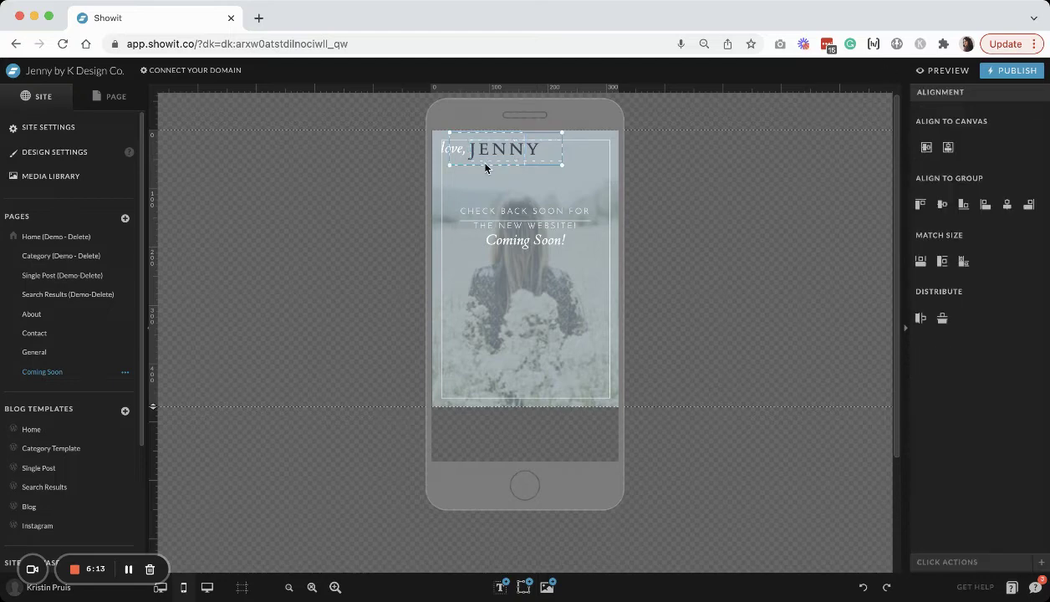
{"action": "left_click_drag", "start_coordinate": [443, 155], "coordinate": [543, 272]}
{"action": "left_click", "coordinate": [668, 235]}
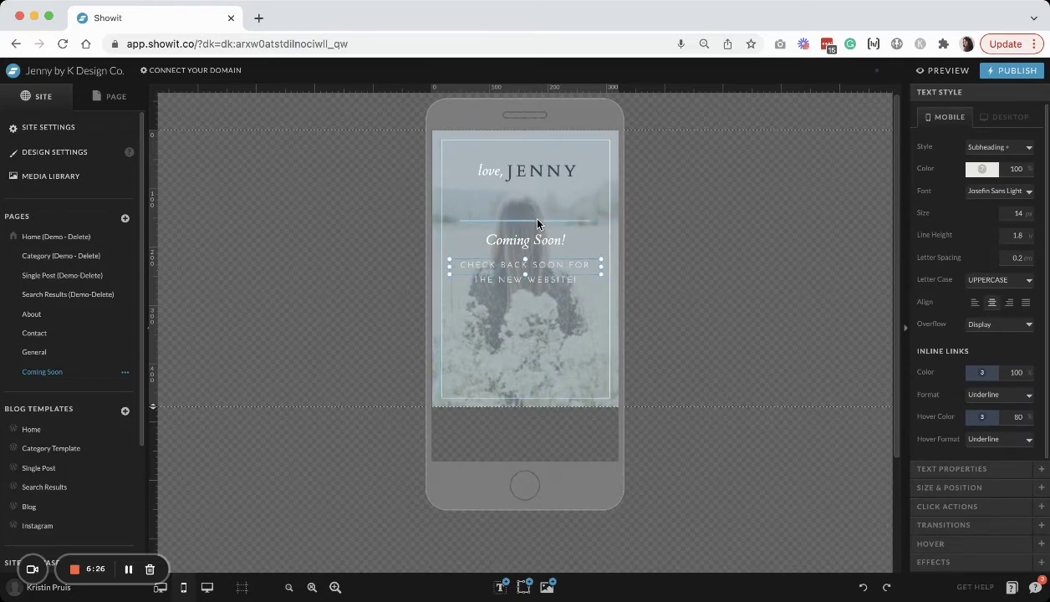
{"action": "left_click_drag", "start_coordinate": [538, 221], "coordinate": [541, 307]}
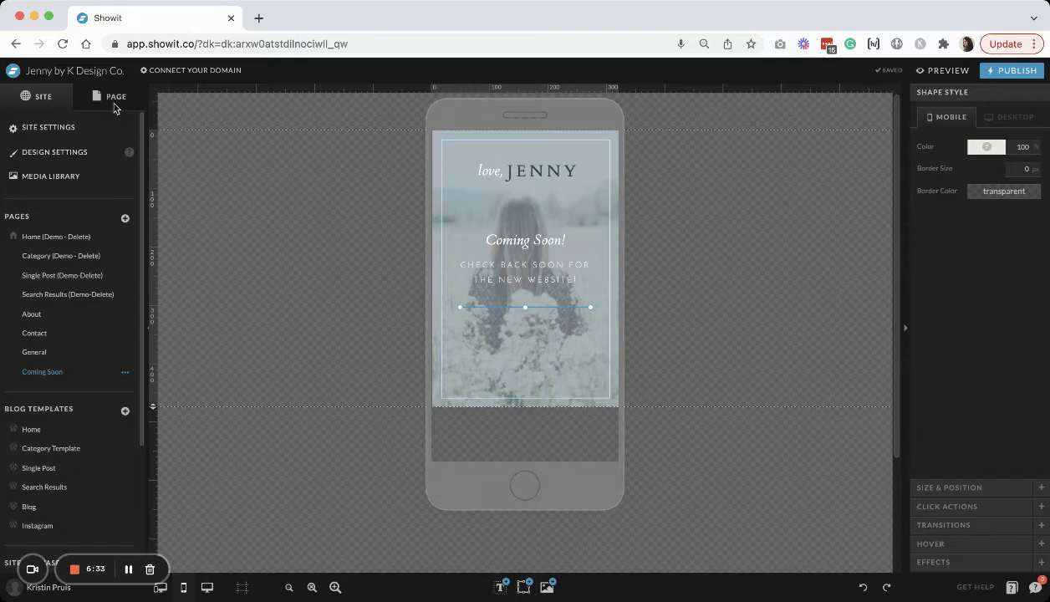
Step: Select the Facebook, Instagram, Pinterest and Twitter icons together and move them up into the mobile canvas, below the divider line
{"action": "left_click", "coordinate": [115, 102]}
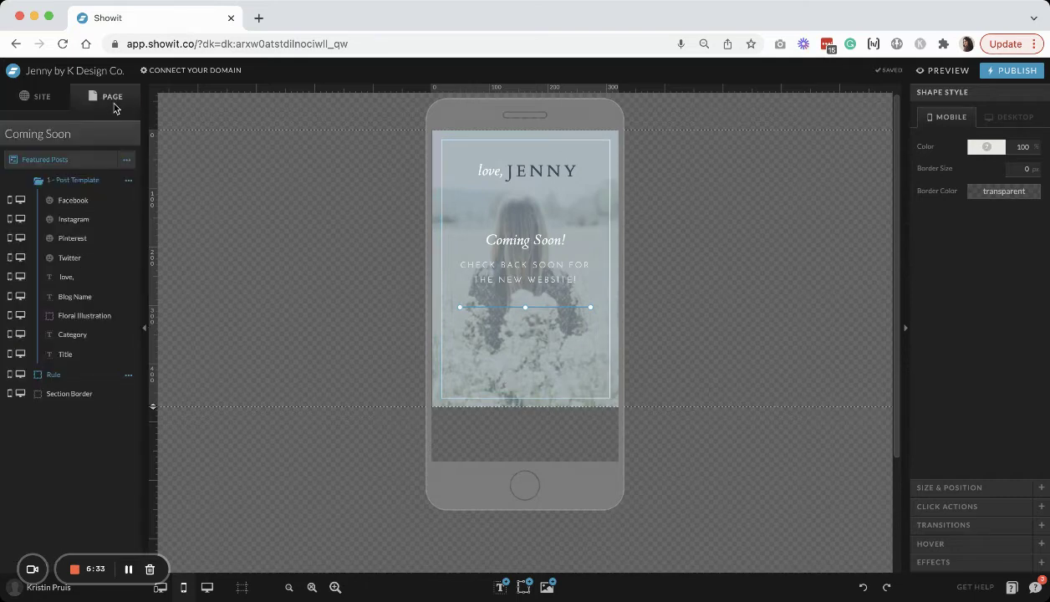
{"action": "left_click", "coordinate": [86, 203]}
{"action": "left_click", "coordinate": [83, 259], "text": "shift"}
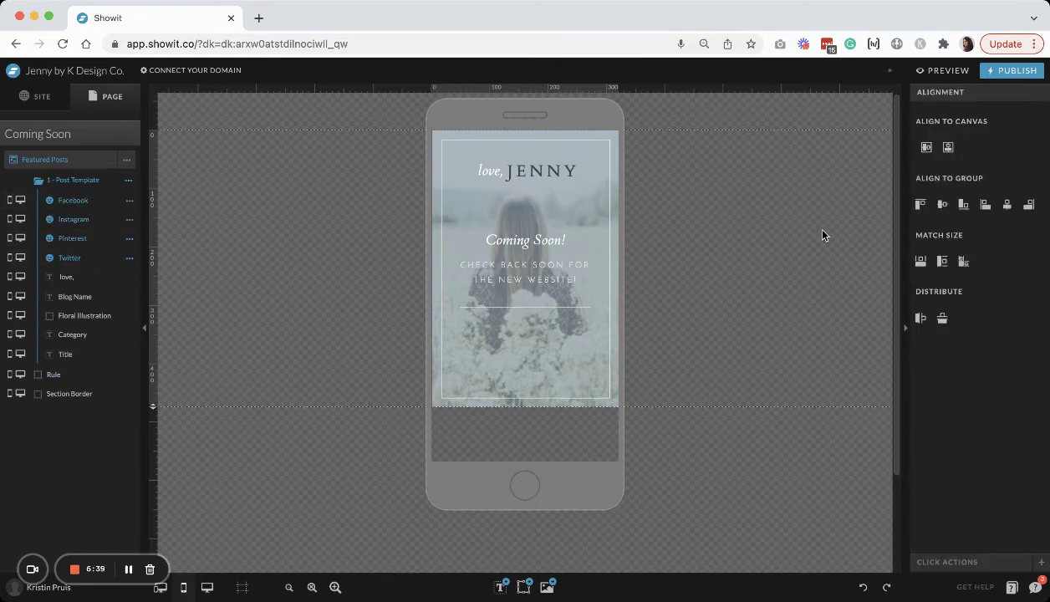
{"action": "scroll", "coordinate": [715, 264], "scroll_direction": "down", "scroll_amount": 2}
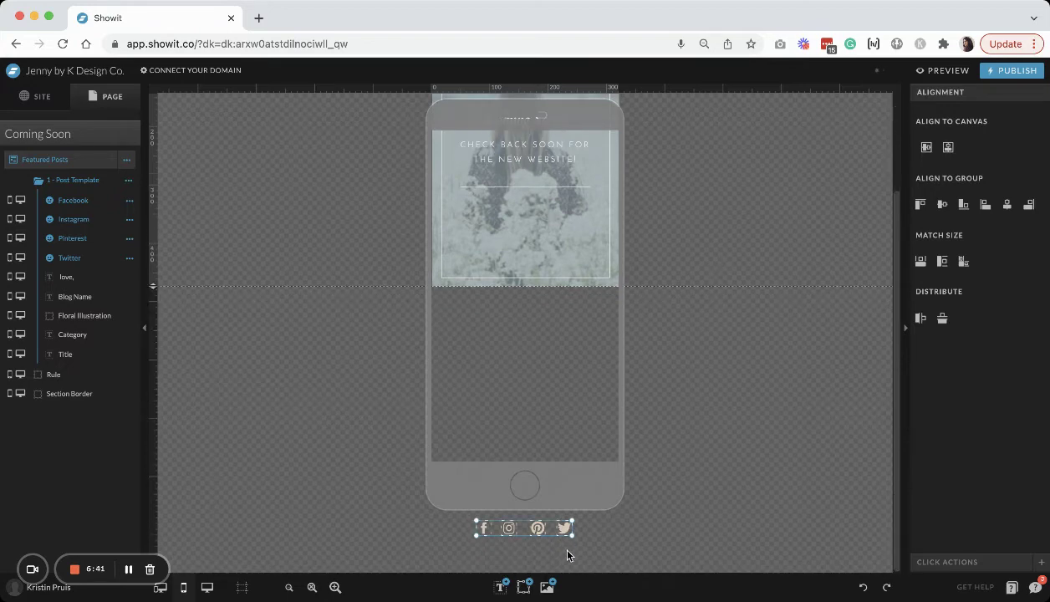
{"action": "scroll", "coordinate": [567, 555], "scroll_direction": "up", "scroll_amount": 2}
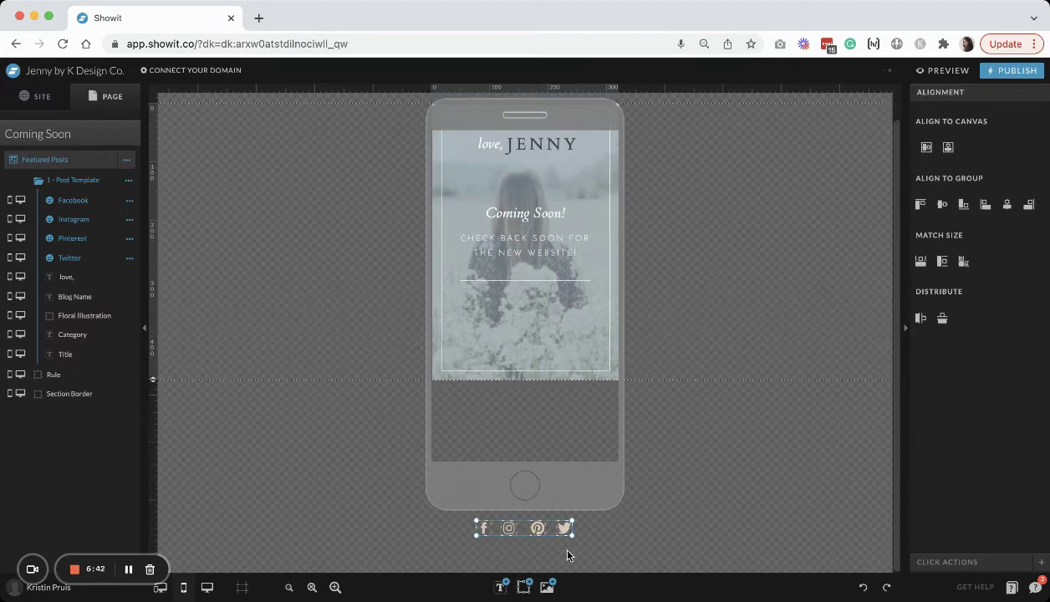
{"action": "scroll", "coordinate": [566, 555], "scroll_direction": "up", "scroll_amount": 1}
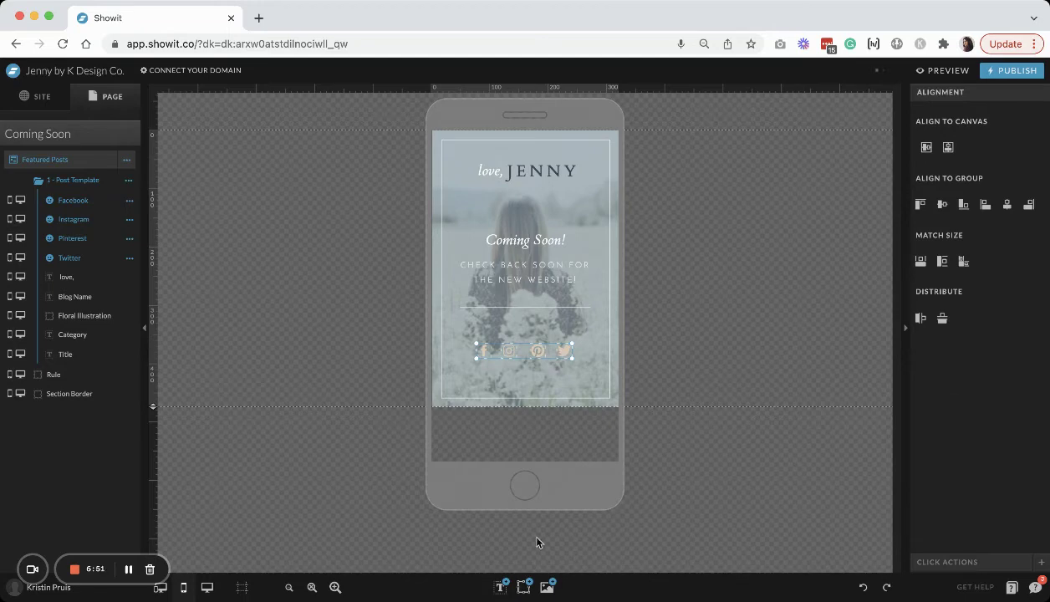
Step: Change the color of the Facebook and Instagram icons to white in the mobile layout
{"action": "left_click", "coordinate": [510, 353]}
{"action": "left_click", "coordinate": [483, 350]}
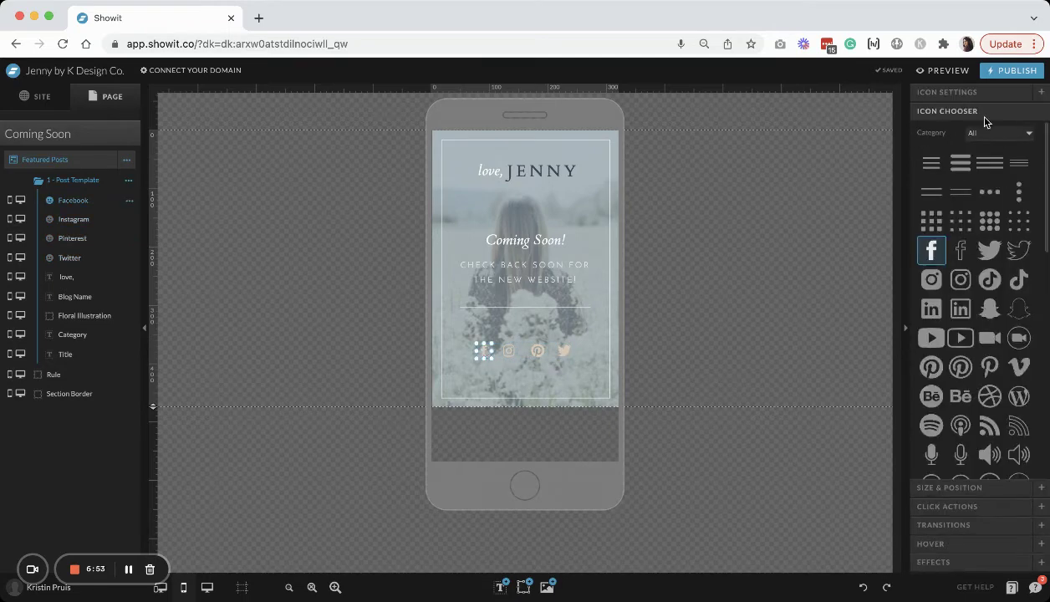
{"action": "left_click", "coordinate": [986, 245]}
{"action": "left_click", "coordinate": [1012, 284]}
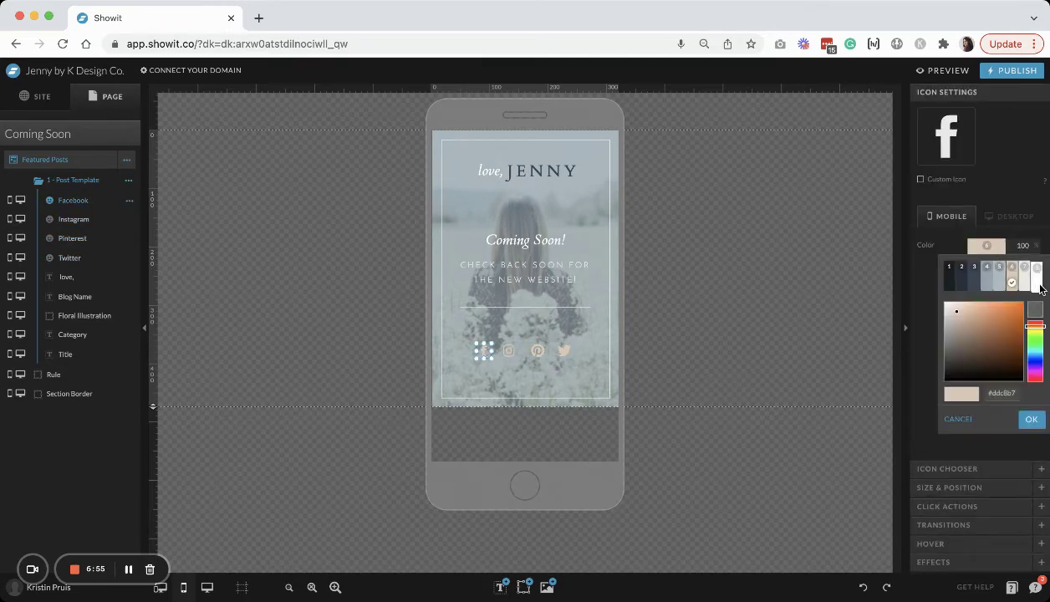
{"action": "left_click", "coordinate": [508, 350]}
{"action": "left_click", "coordinate": [985, 245]}
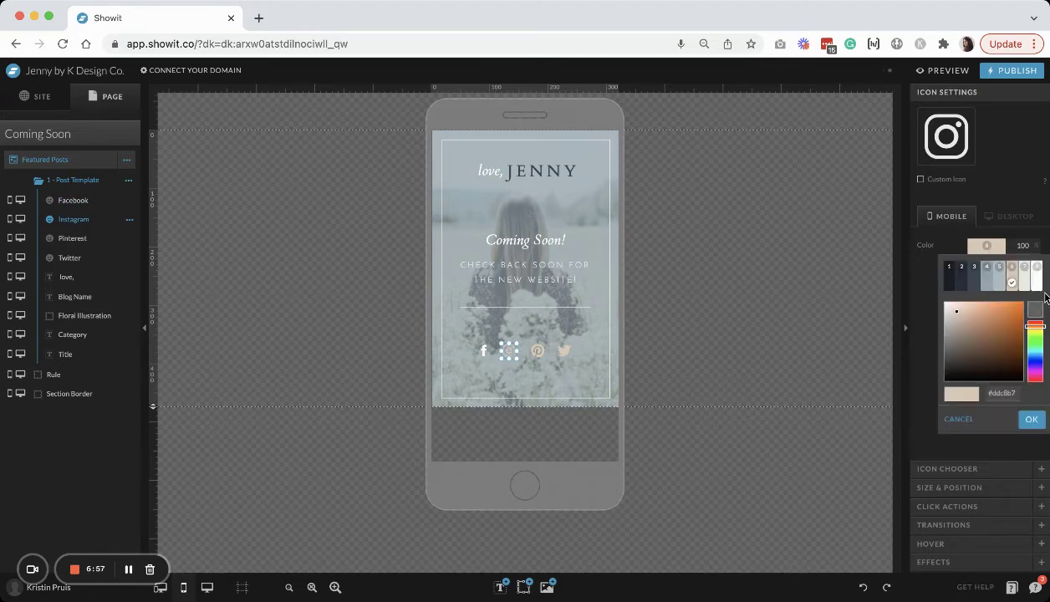
{"action": "left_click", "coordinate": [1012, 284]}
Step: Change the color of the Pinterest and Twitter icons to white in the mobile layout
{"action": "left_click", "coordinate": [537, 351]}
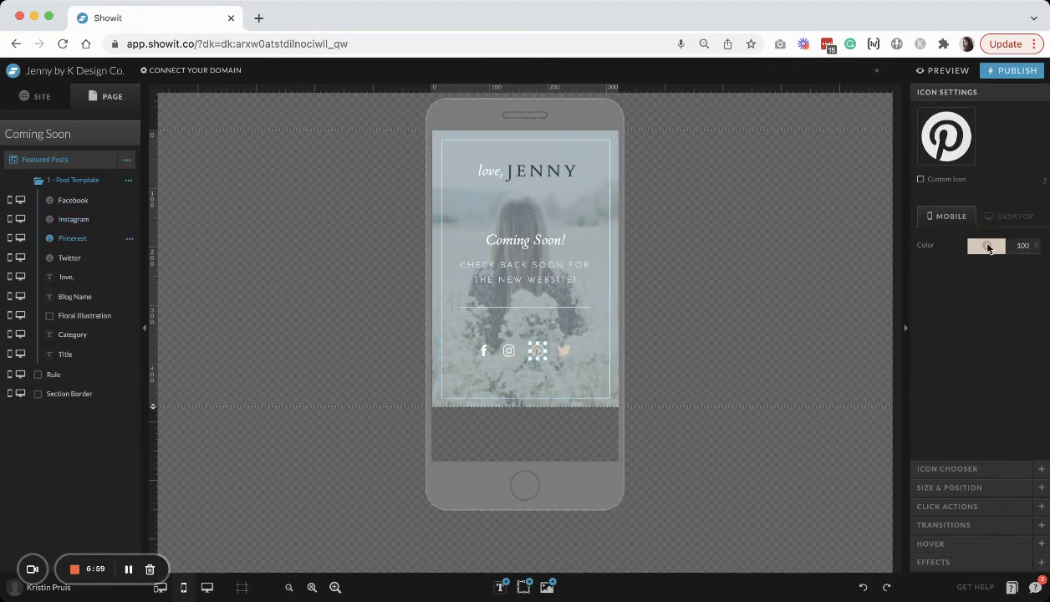
{"action": "left_click", "coordinate": [974, 245]}
{"action": "left_click", "coordinate": [1012, 285]}
{"action": "left_click", "coordinate": [565, 350]}
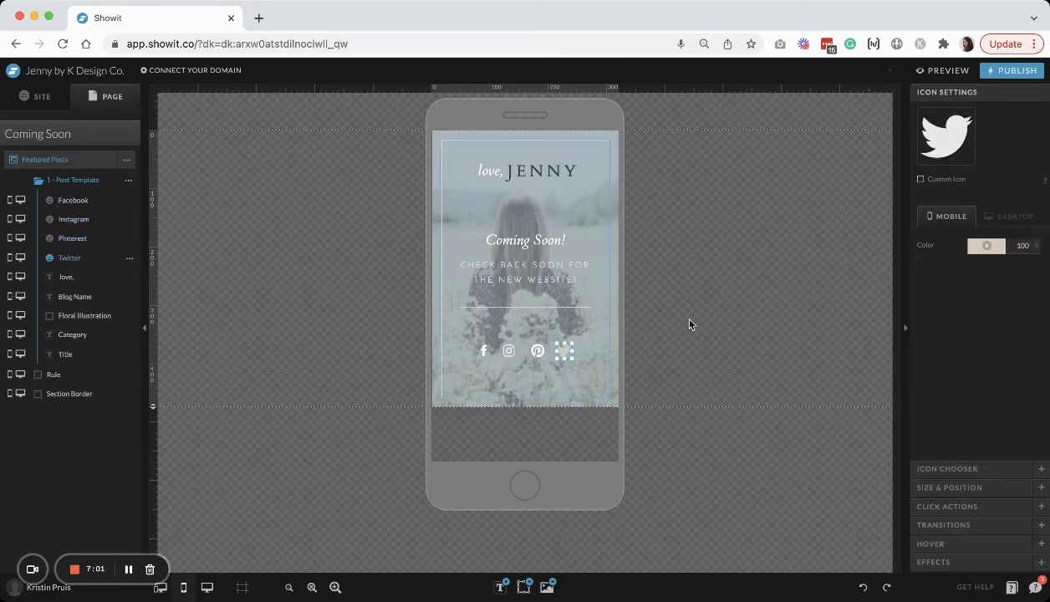
{"action": "left_click", "coordinate": [988, 245]}
{"action": "left_click", "coordinate": [1011, 284]}
{"action": "left_click", "coordinate": [791, 284]}
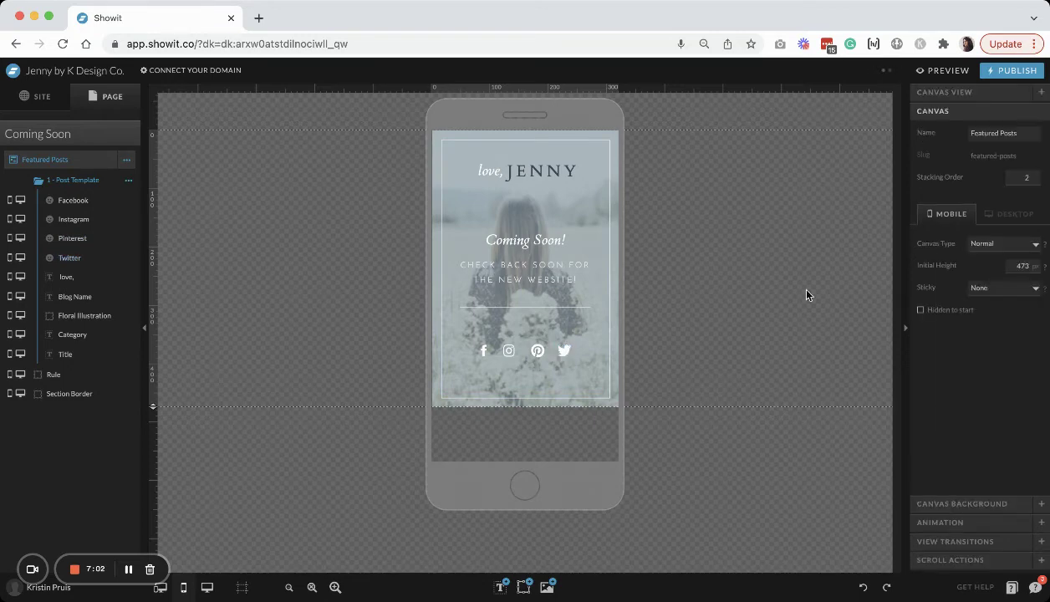
Step: Shorten the mobile "Coming Soon!" title's text box, set its font size to 32 px, and shift it up slightly
{"action": "left_click", "coordinate": [524, 231]}
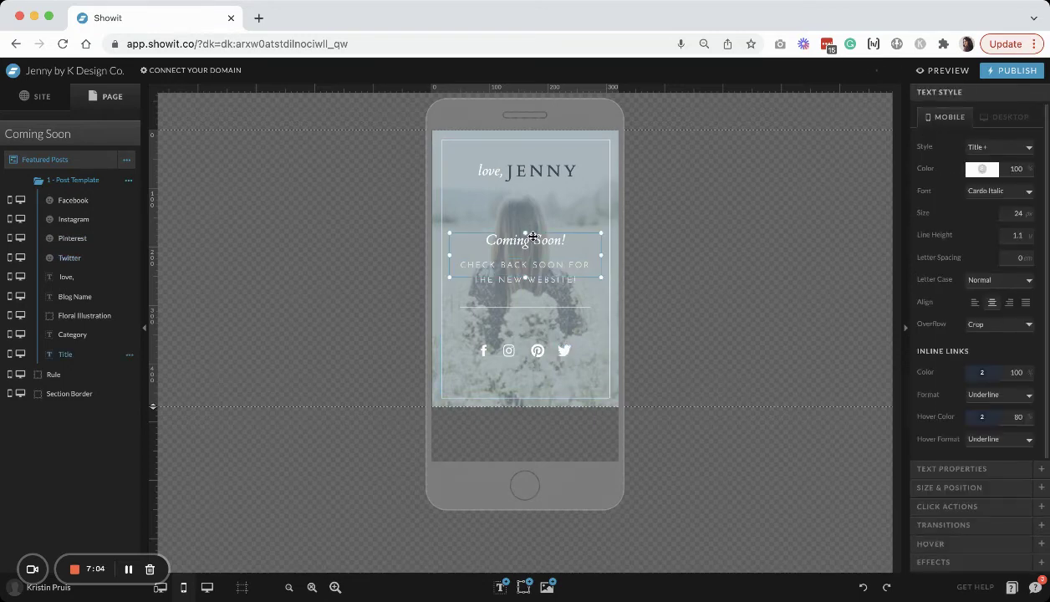
{"action": "left_click_drag", "start_coordinate": [525, 278], "coordinate": [516, 254]}
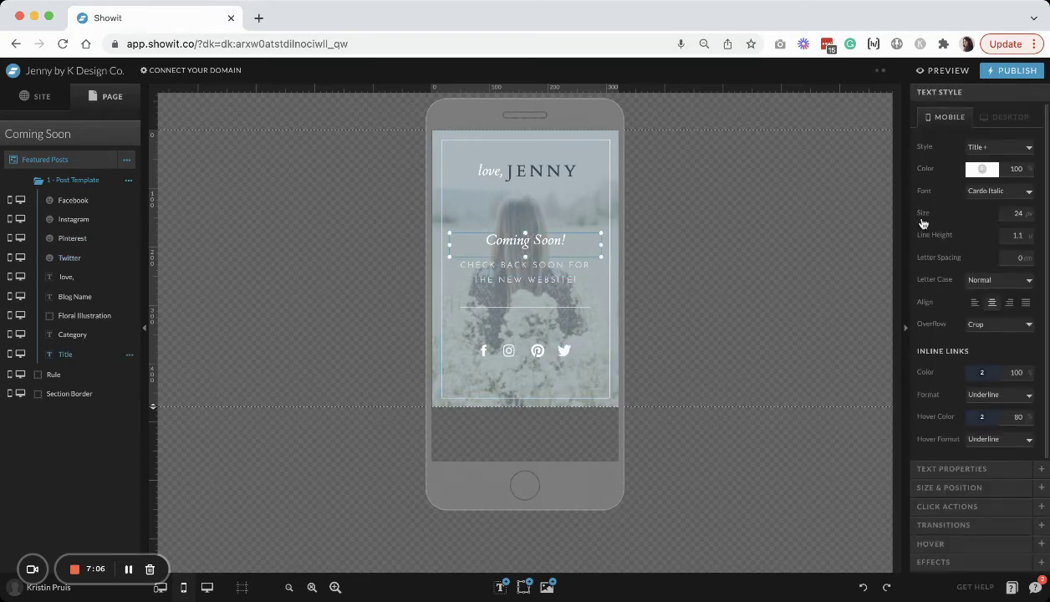
{"action": "left_click", "coordinate": [1013, 213]}
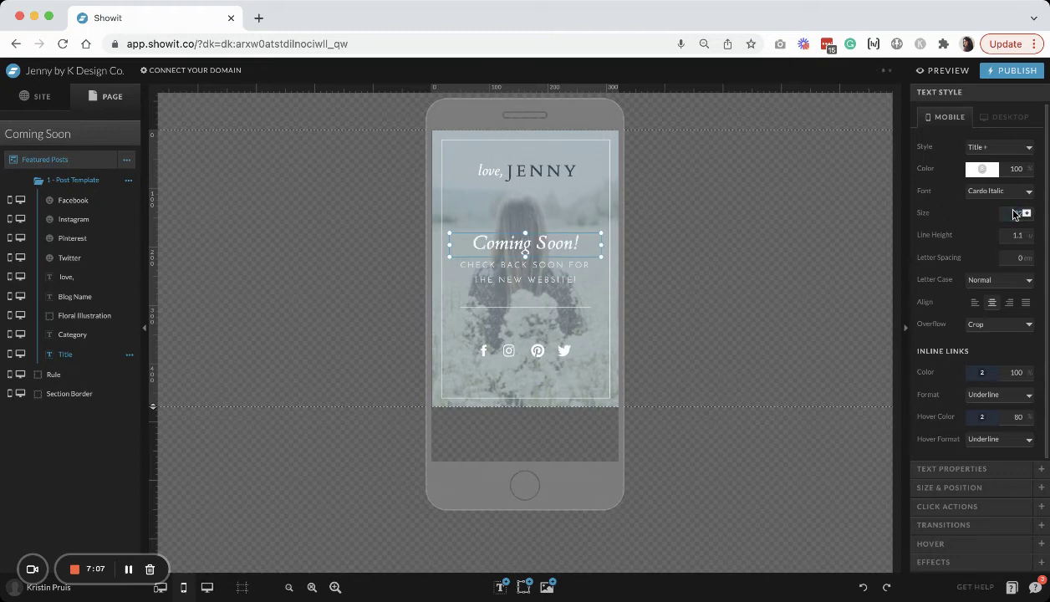
{"action": "left_click", "coordinate": [662, 227]}
{"action": "left_click_drag", "start_coordinate": [535, 249], "coordinate": [541, 245]}
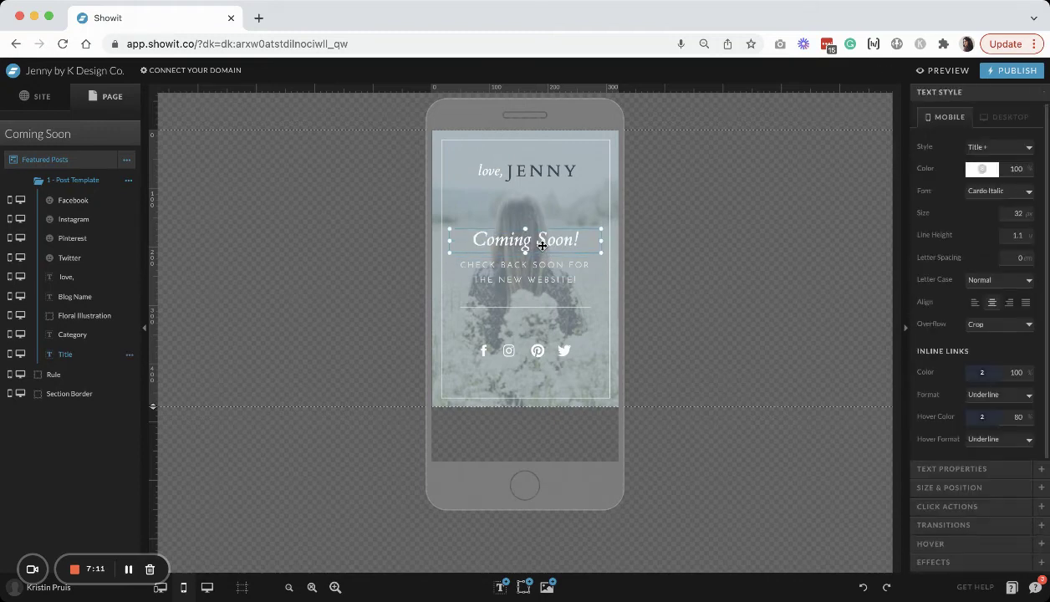
Step: Compare the mobile and desktop layouts side by side, then return to the mobile layout alone
{"action": "left_click", "coordinate": [163, 590]}
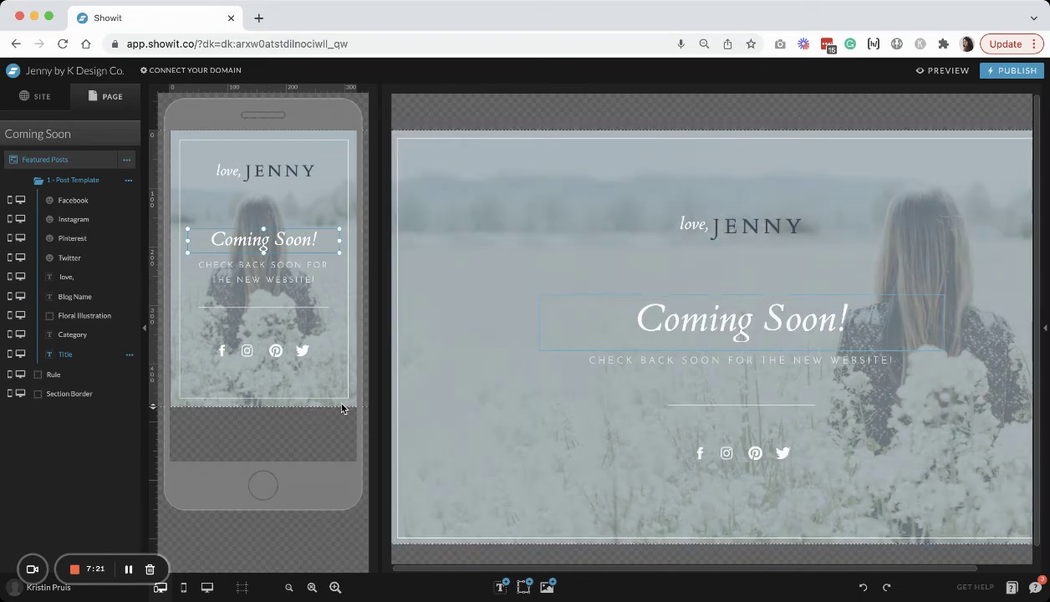
{"action": "left_click", "coordinate": [342, 408]}
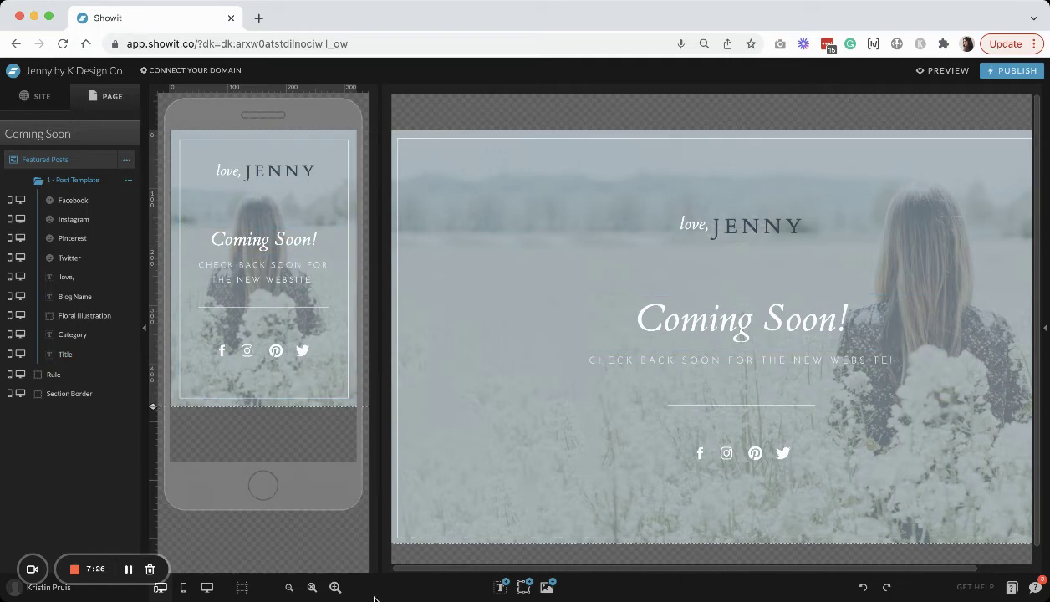
{"action": "left_click", "coordinate": [183, 587]}
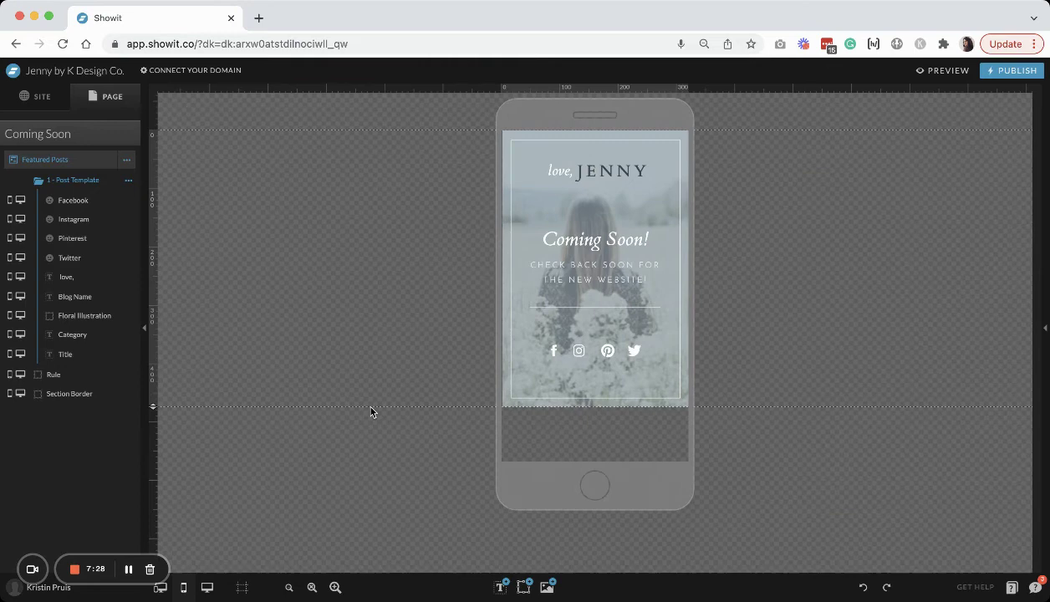
Step: Set the mobile canvas type to Window Height and extend its minimum height to 567 px, filling the phone screen
{"action": "left_click", "coordinate": [1045, 330]}
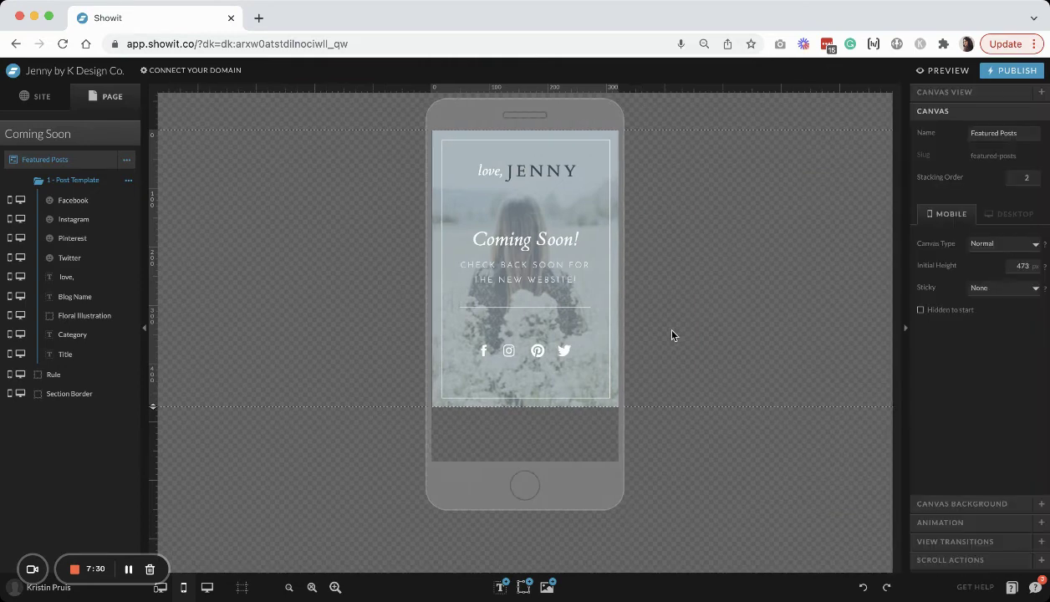
{"action": "left_click", "coordinate": [992, 261]}
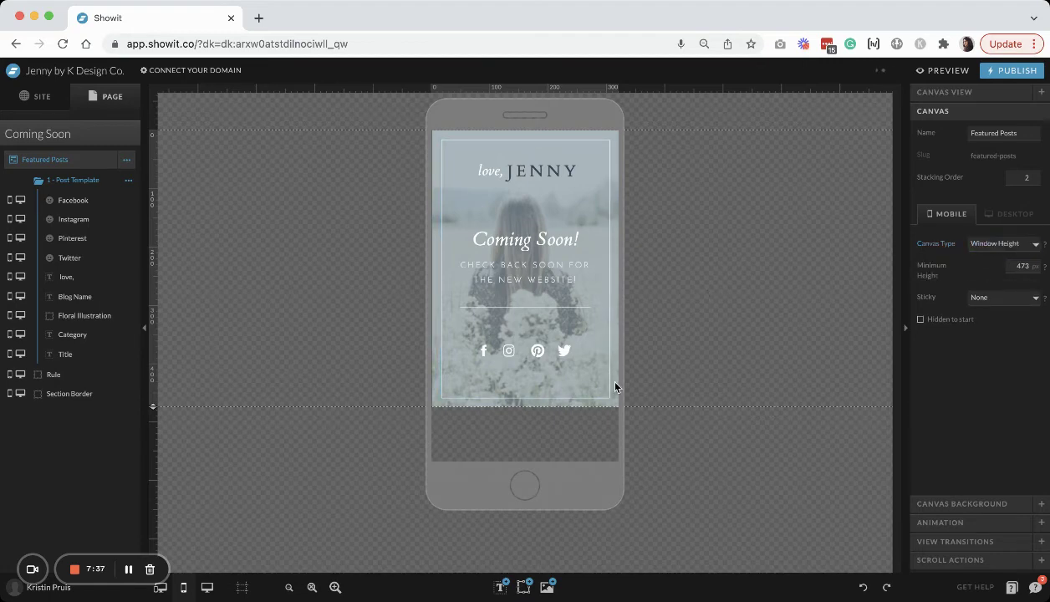
{"action": "left_click_drag", "start_coordinate": [154, 406], "coordinate": [155, 461]}
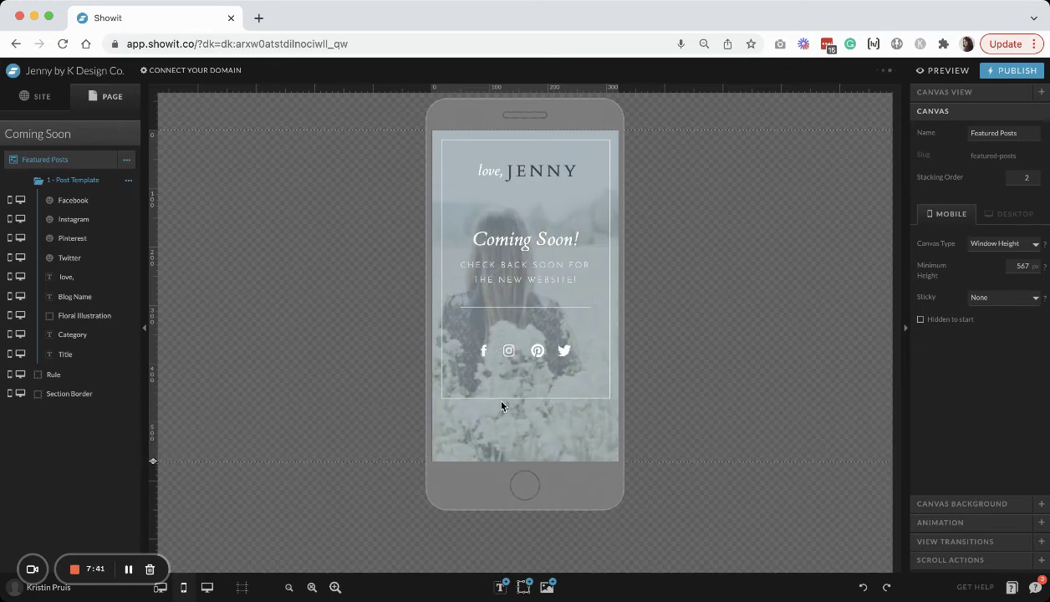
Step: Stretch the section border down to just inside the mobile canvas's lower edge and shift the divider line down slightly
{"action": "left_click", "coordinate": [537, 399]}
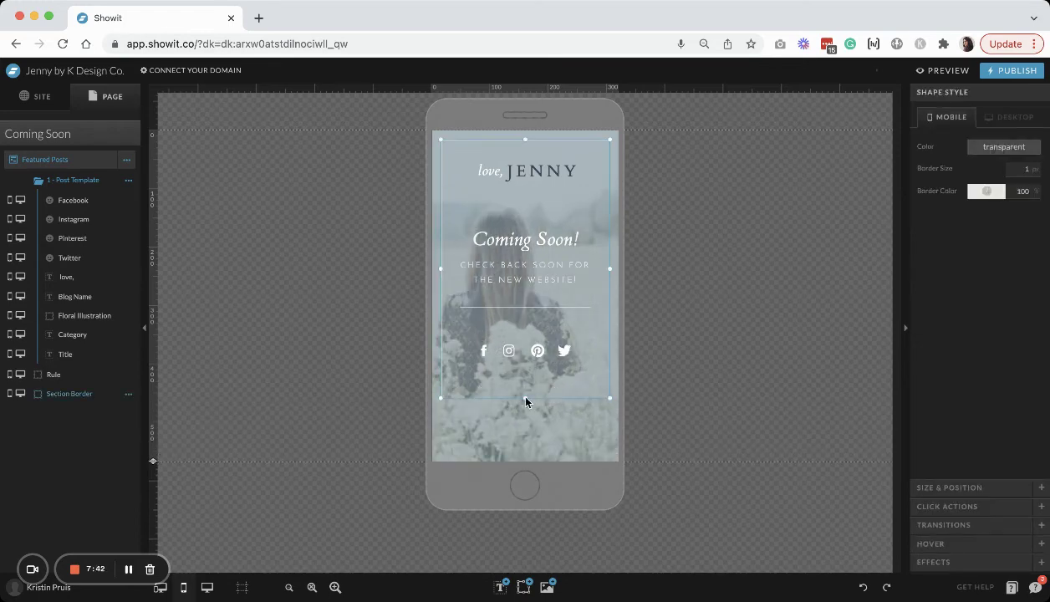
{"action": "left_click_drag", "start_coordinate": [525, 398], "coordinate": [525, 454]}
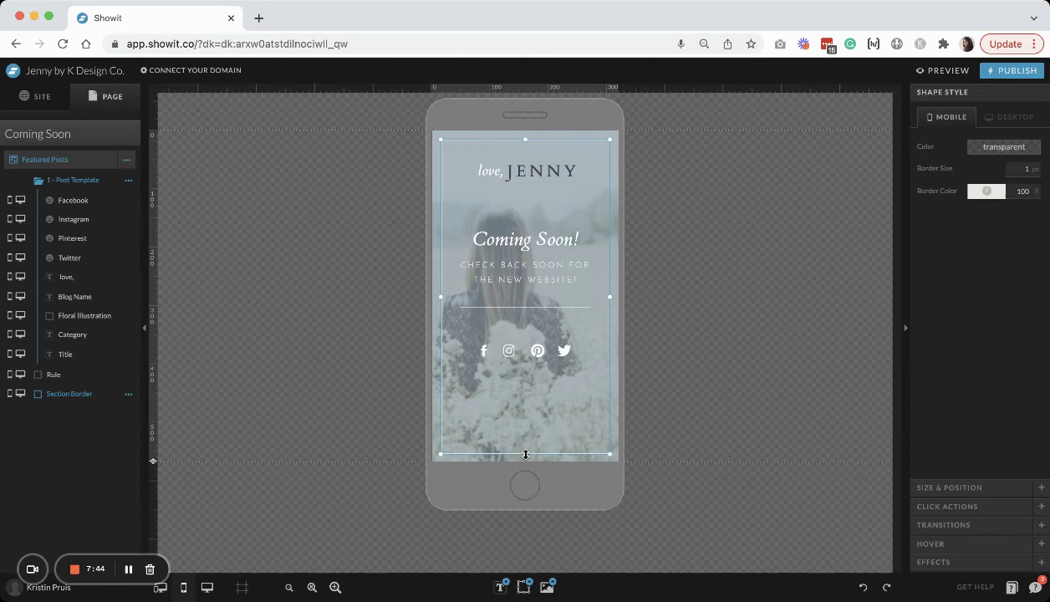
{"action": "left_click", "coordinate": [692, 397]}
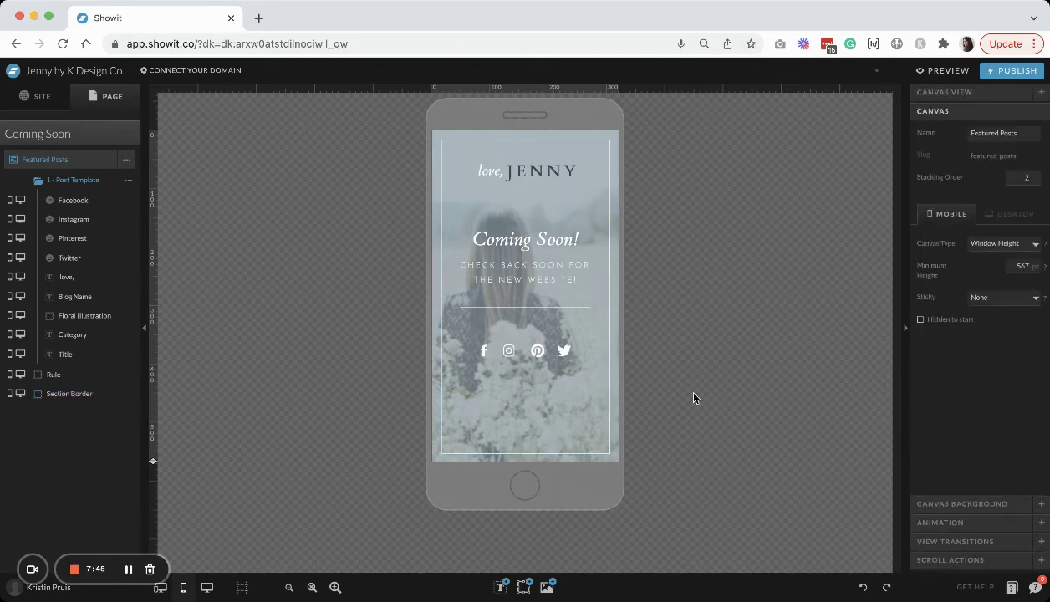
{"action": "left_click", "coordinate": [555, 310]}
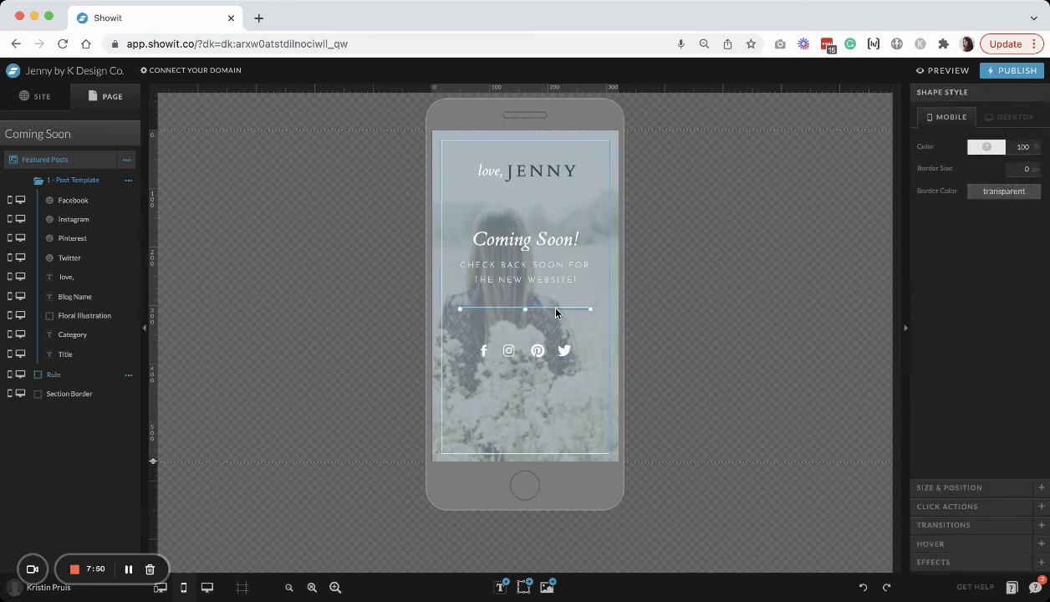
{"action": "left_click", "coordinate": [637, 323]}
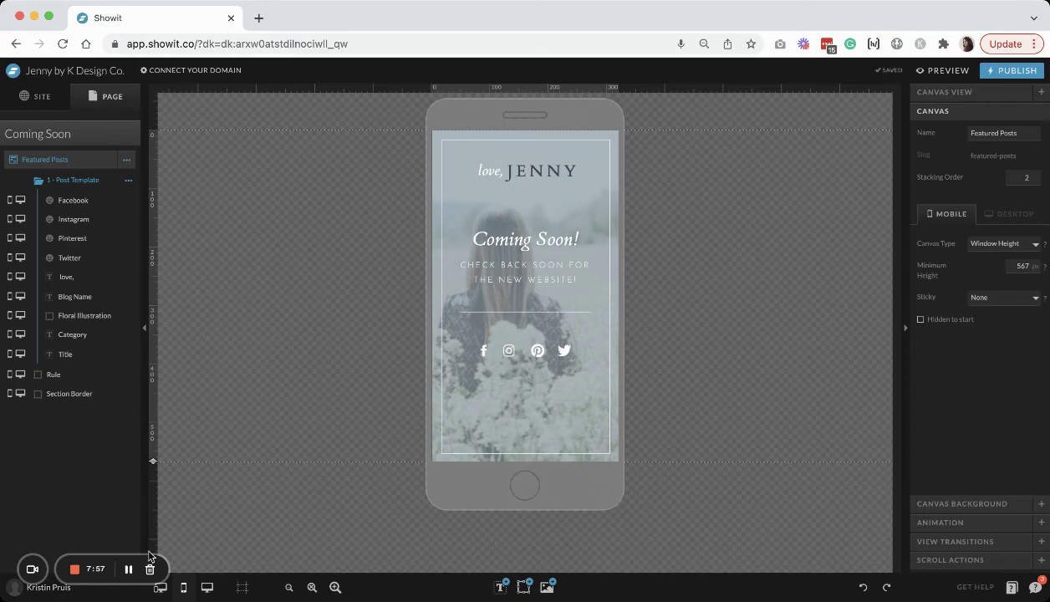
Step: Switch to the desktop layout and set the Coming Soon page as the site's homepage
{"action": "left_click", "coordinate": [207, 592]}
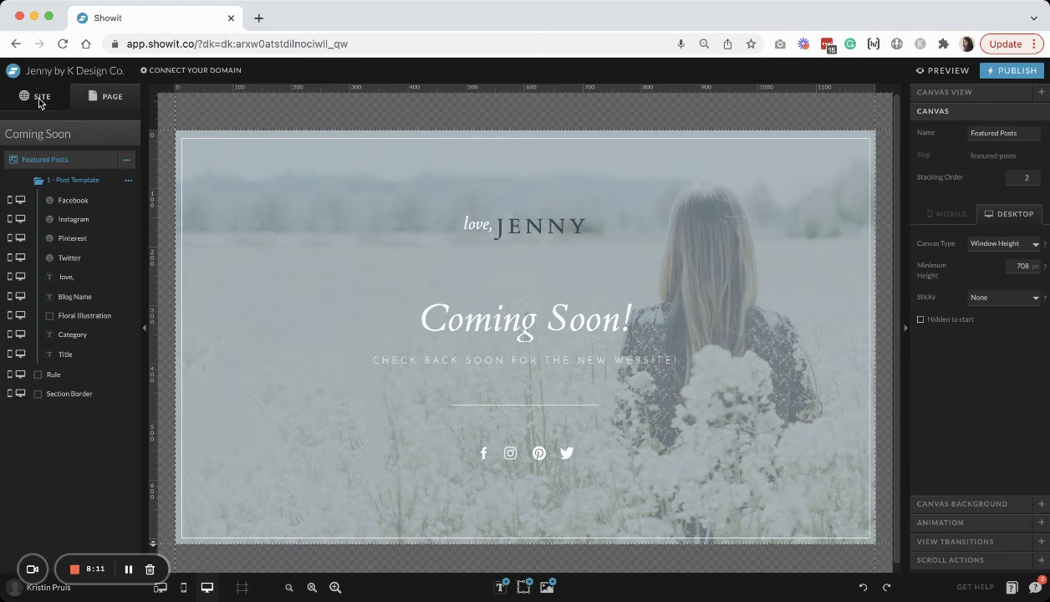
{"action": "left_click", "coordinate": [39, 102]}
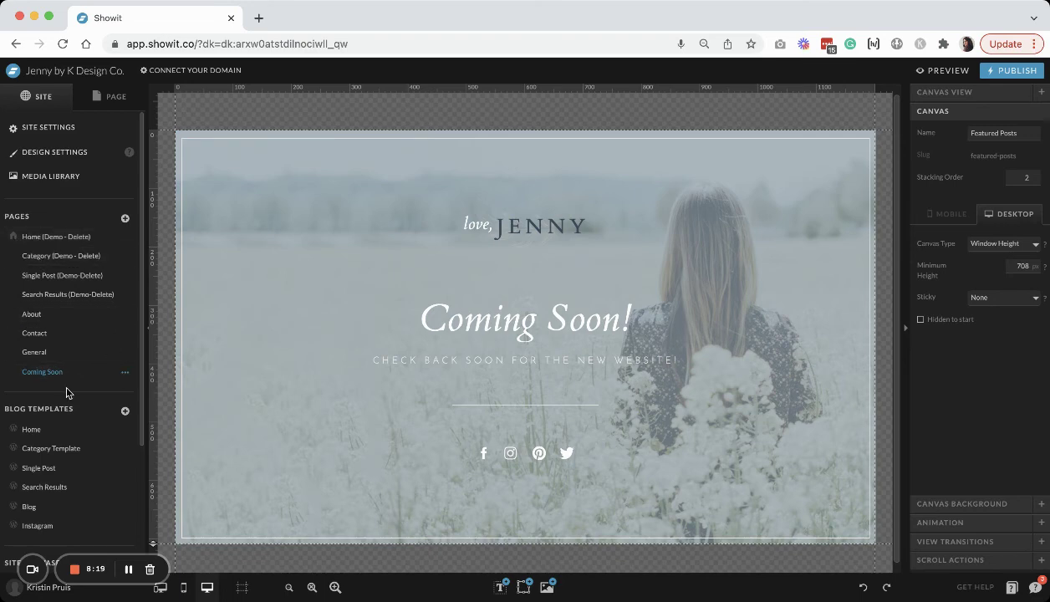
{"action": "left_click", "coordinate": [125, 374]}
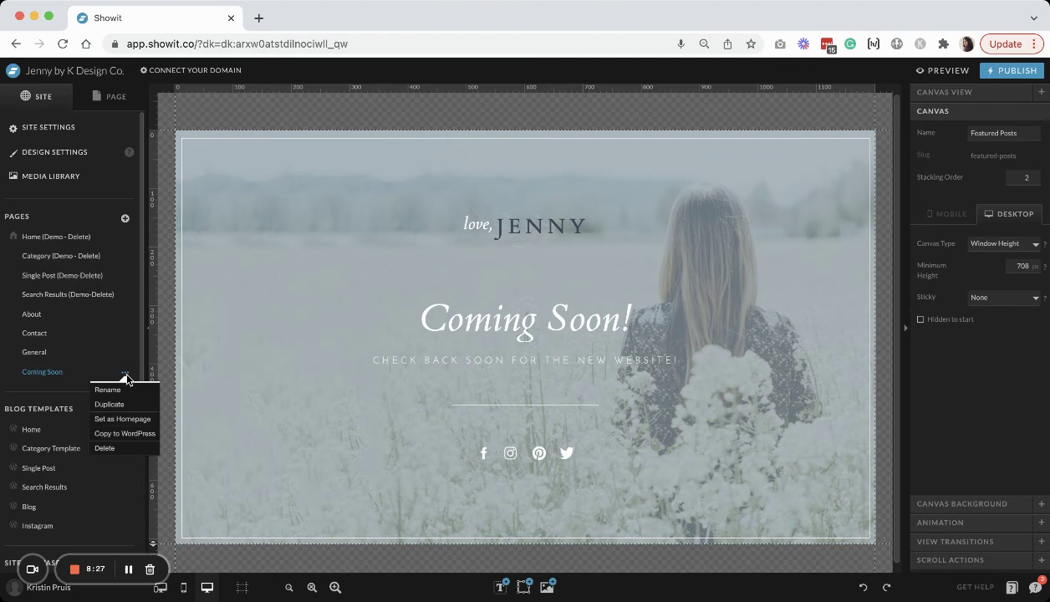
{"action": "left_click", "coordinate": [120, 420]}
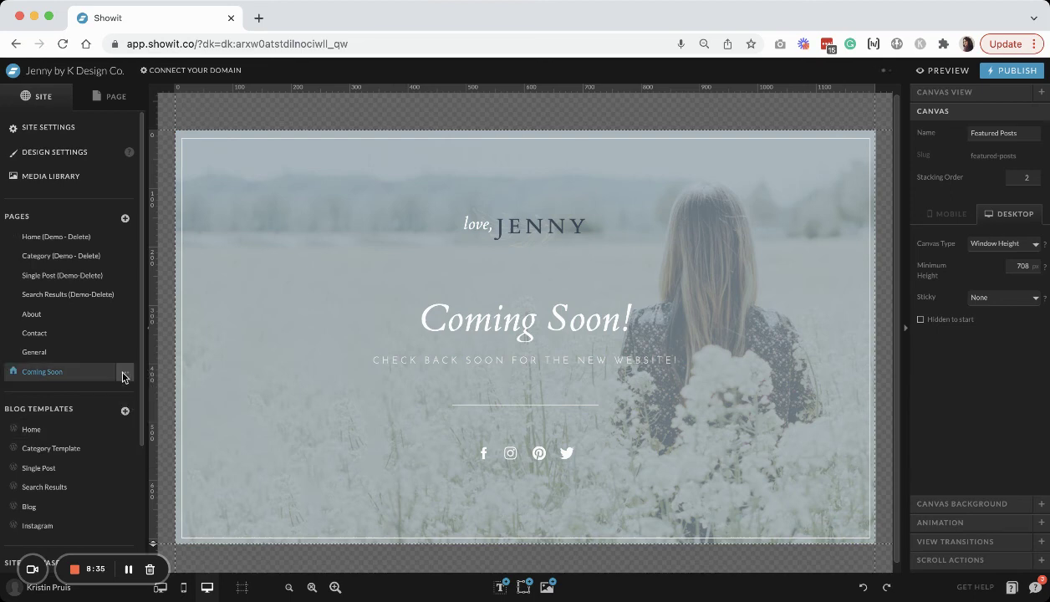
Step: Preview the Coming Soon page and open its preview link in a separate browser tab
{"action": "left_click", "coordinate": [942, 72]}
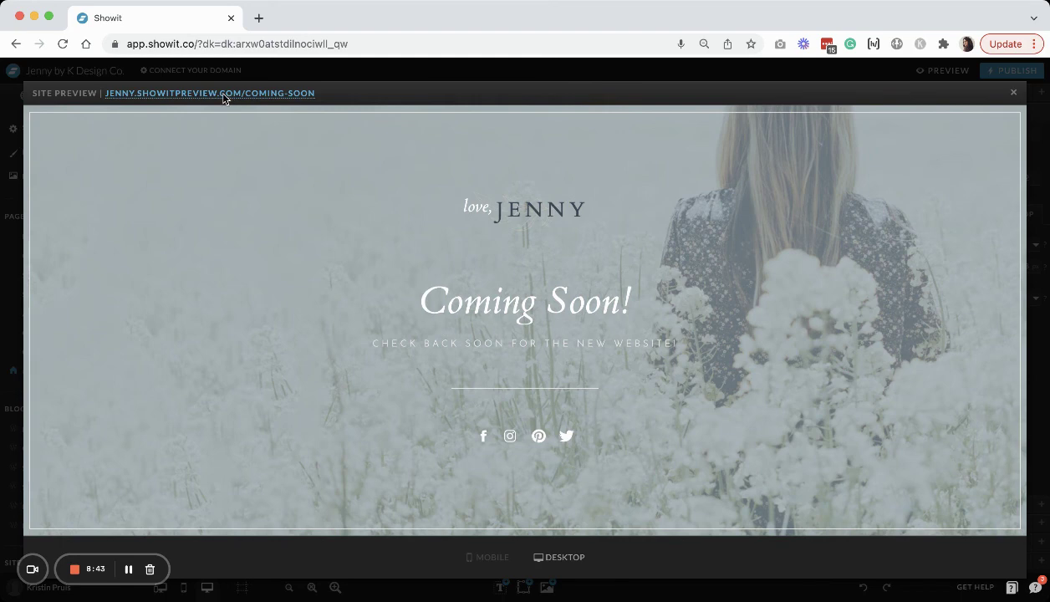
{"action": "left_click", "coordinate": [227, 94]}
{"action": "left_click", "coordinate": [316, 20]}
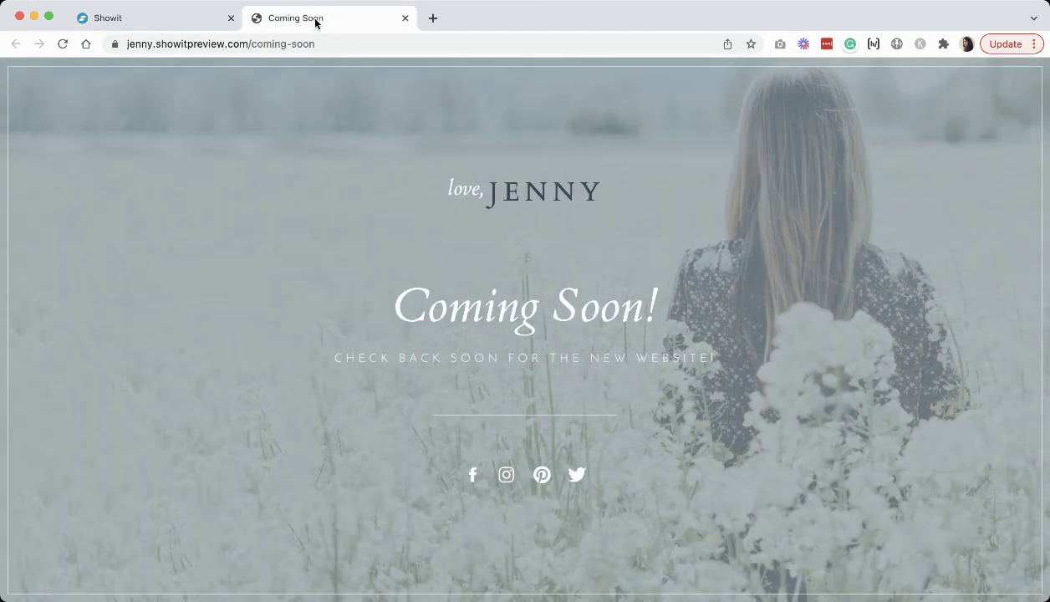